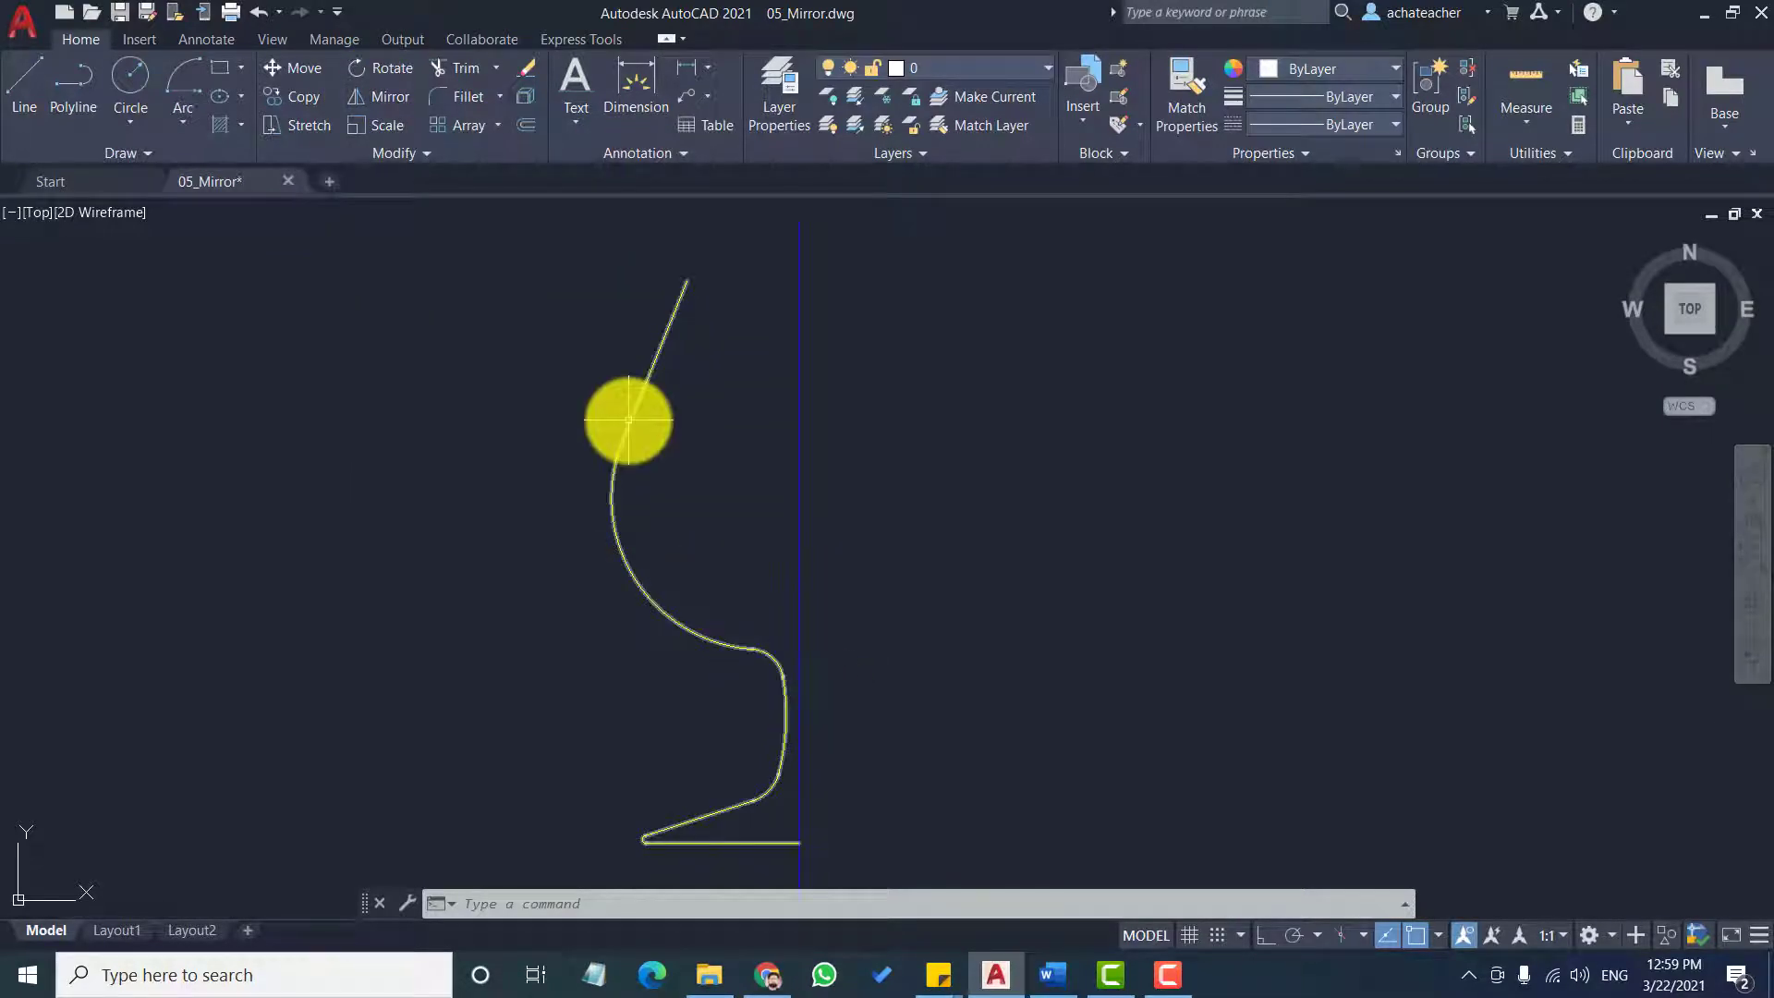
# Mirror the half wine-glass profile across the blue vertical line, keeping the source object, and erase that blue line.
pyautogui.moveTo(628, 421)
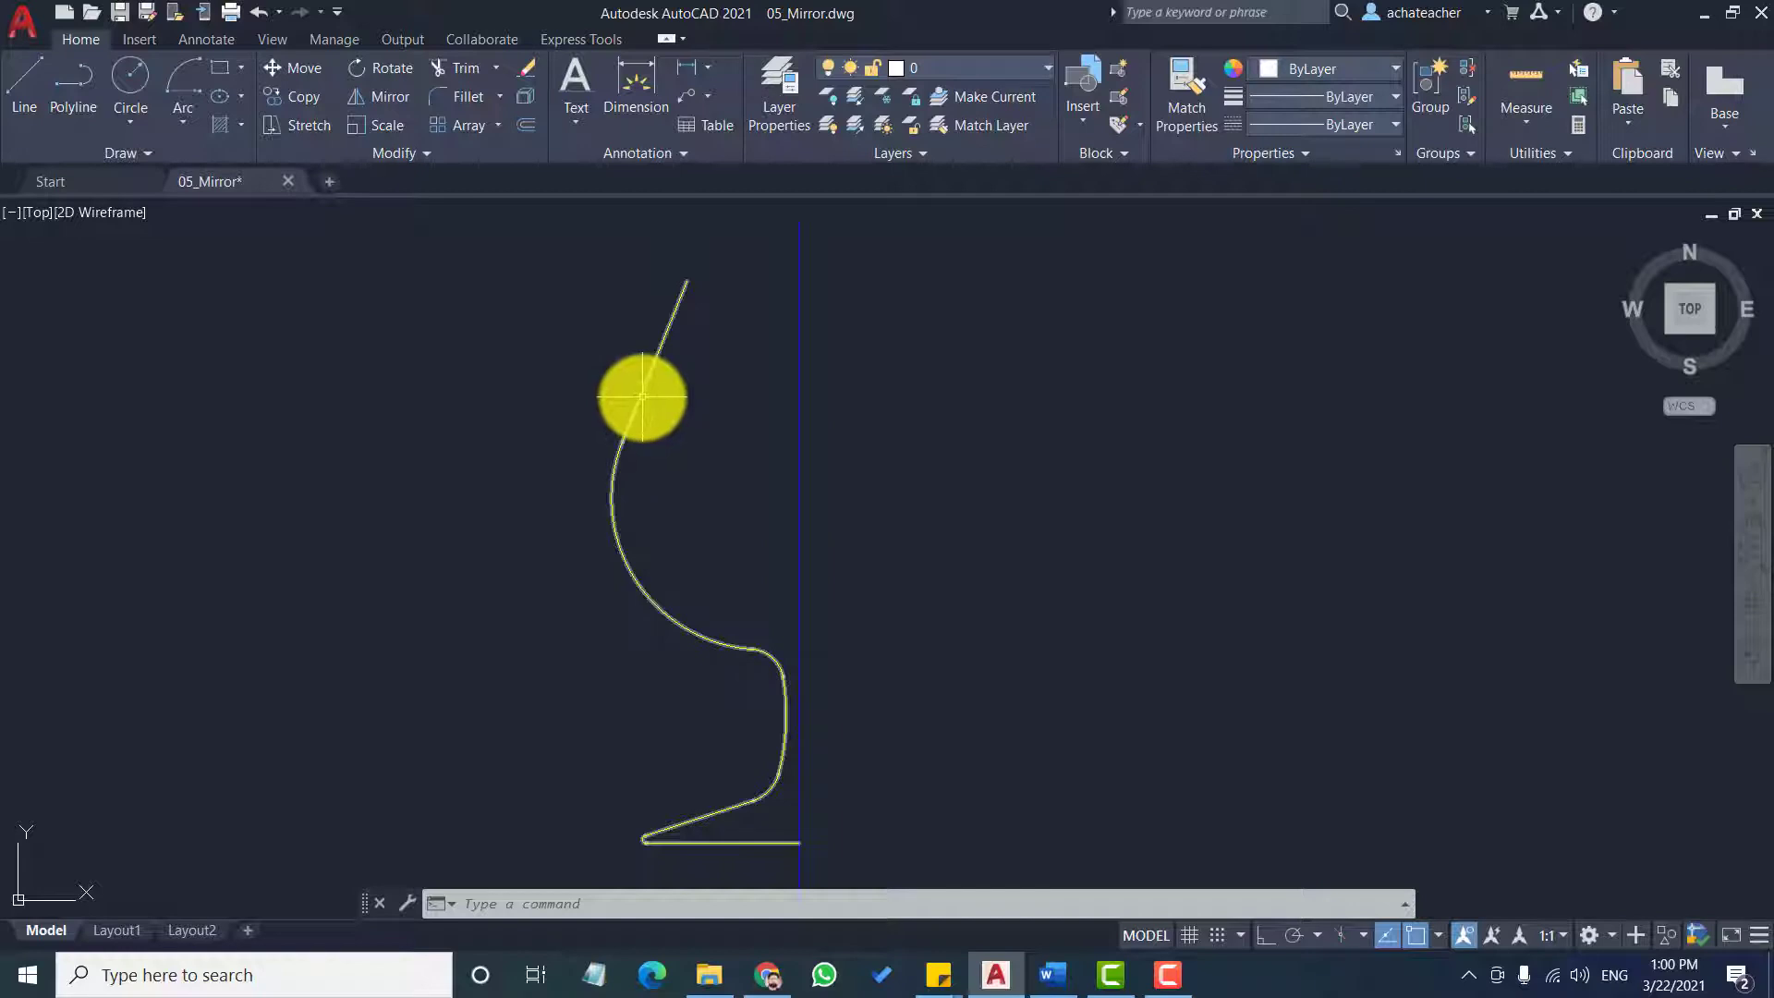
pyautogui.click(394, 97)
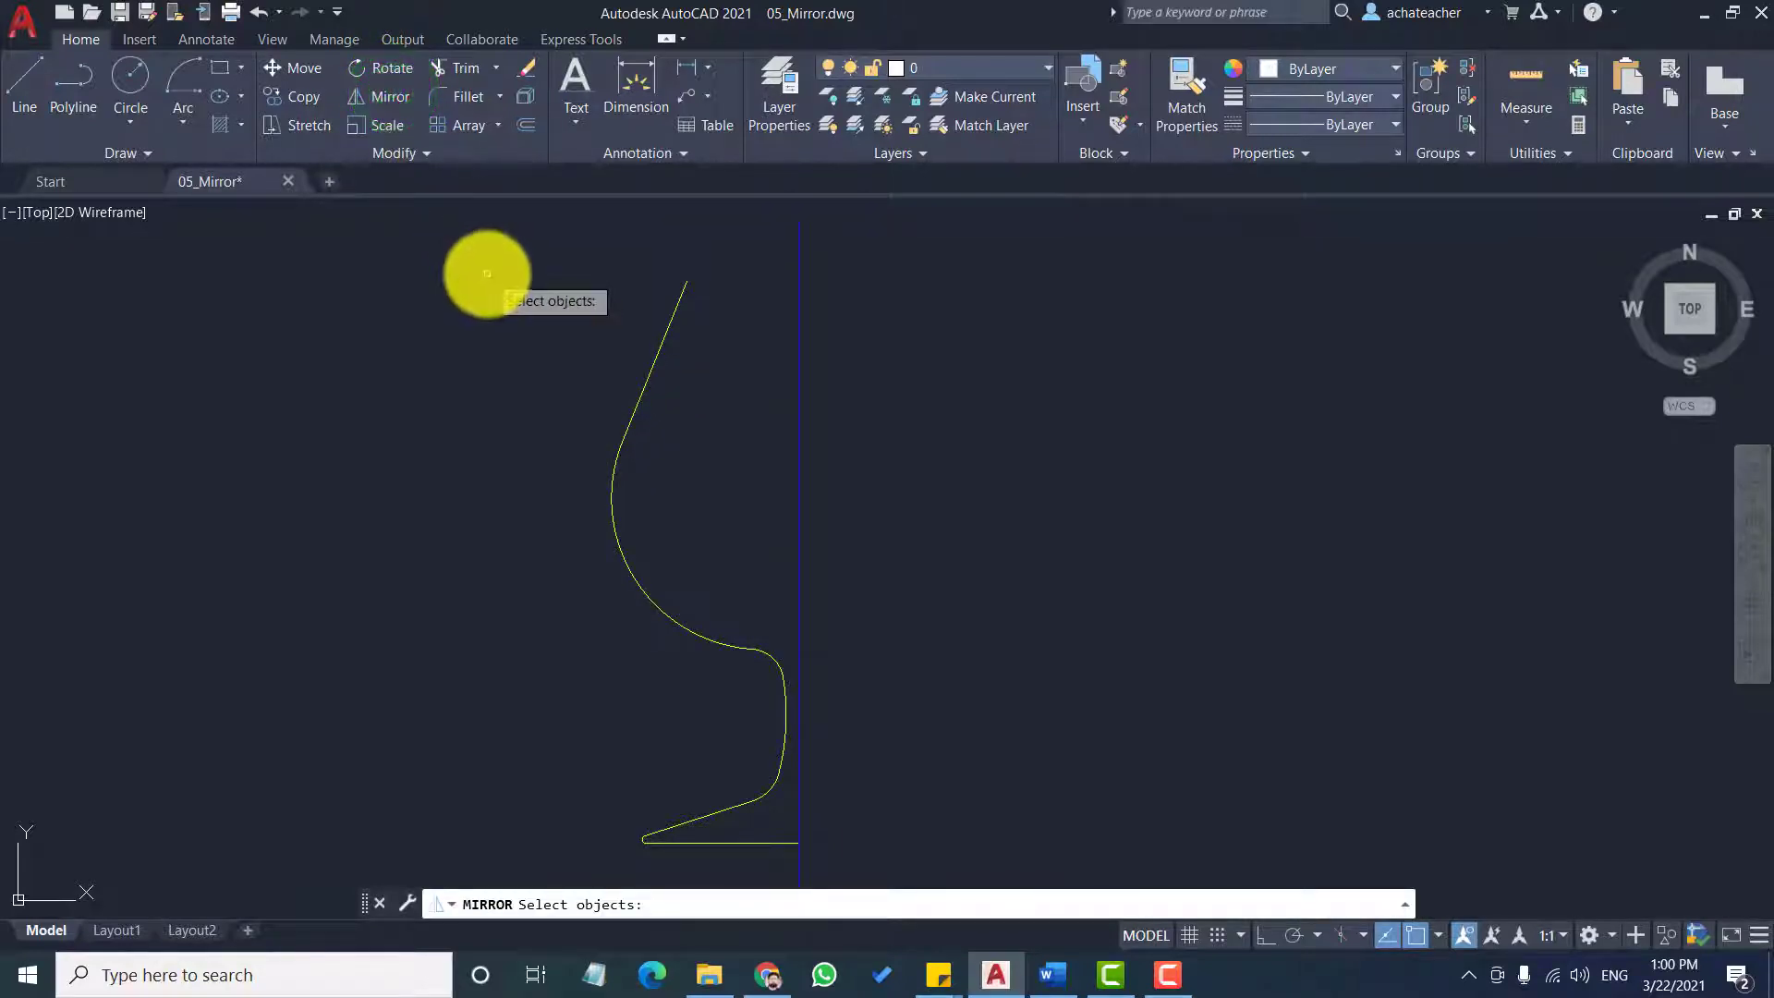
pyautogui.click(673, 310)
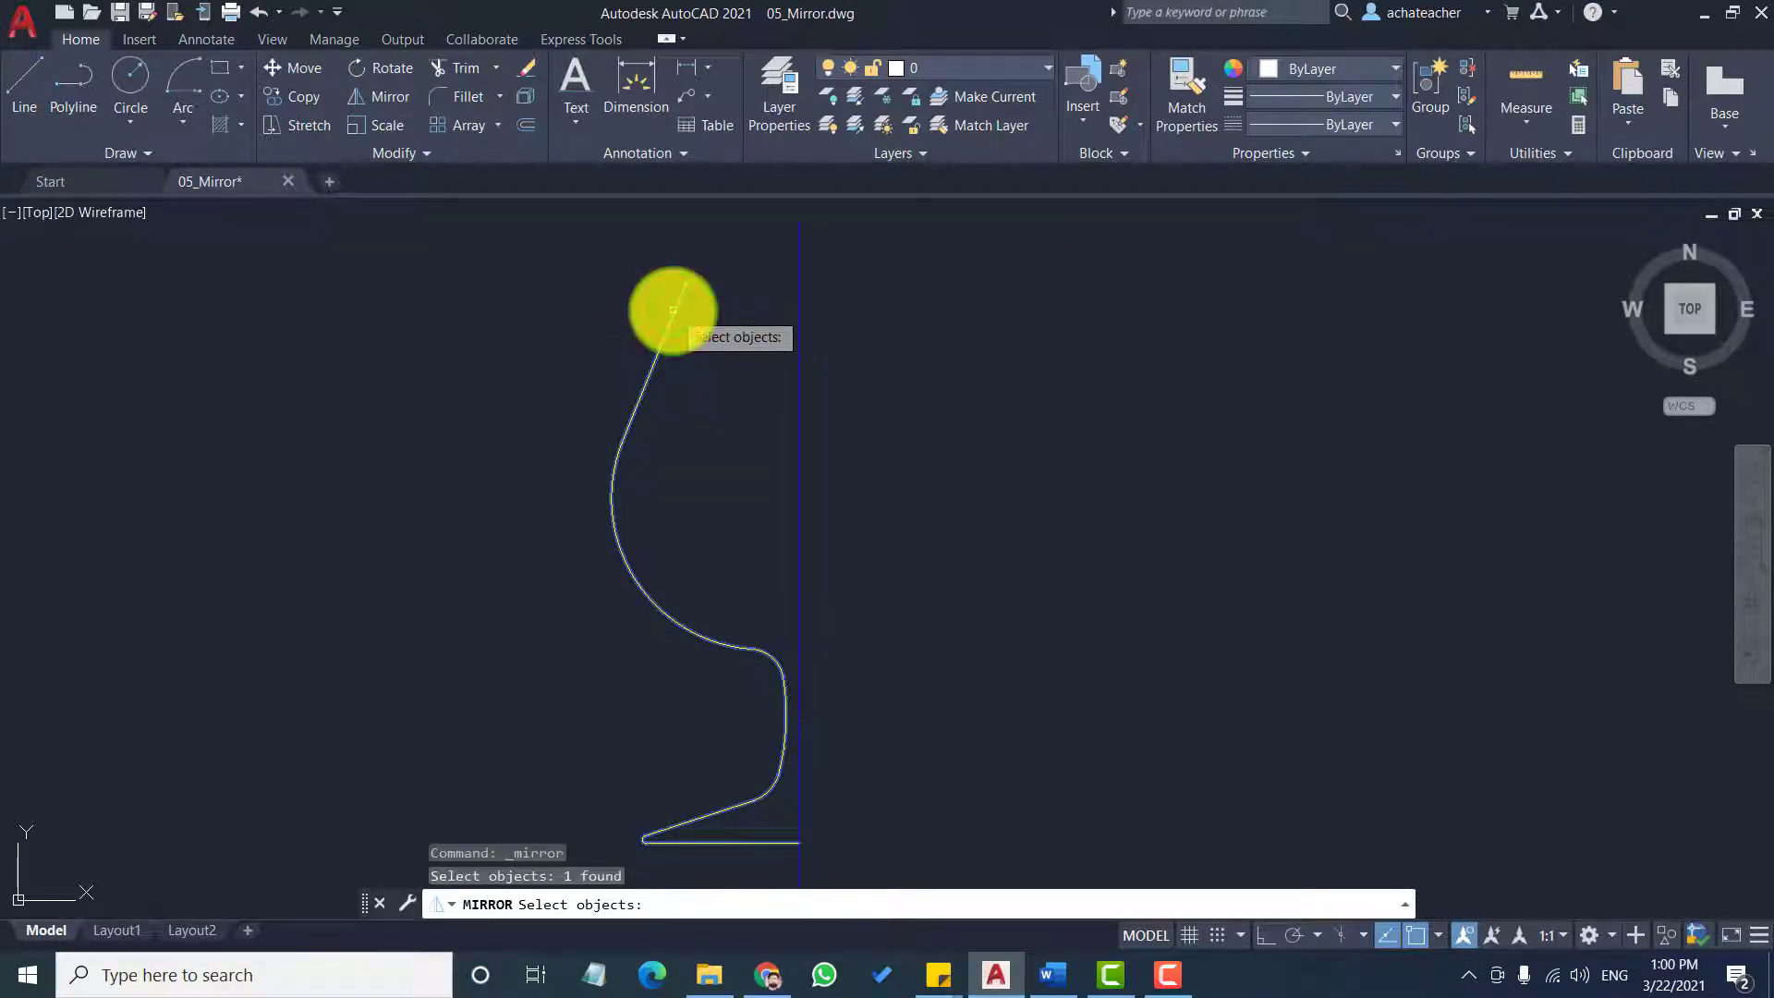
pyautogui.press('Return')
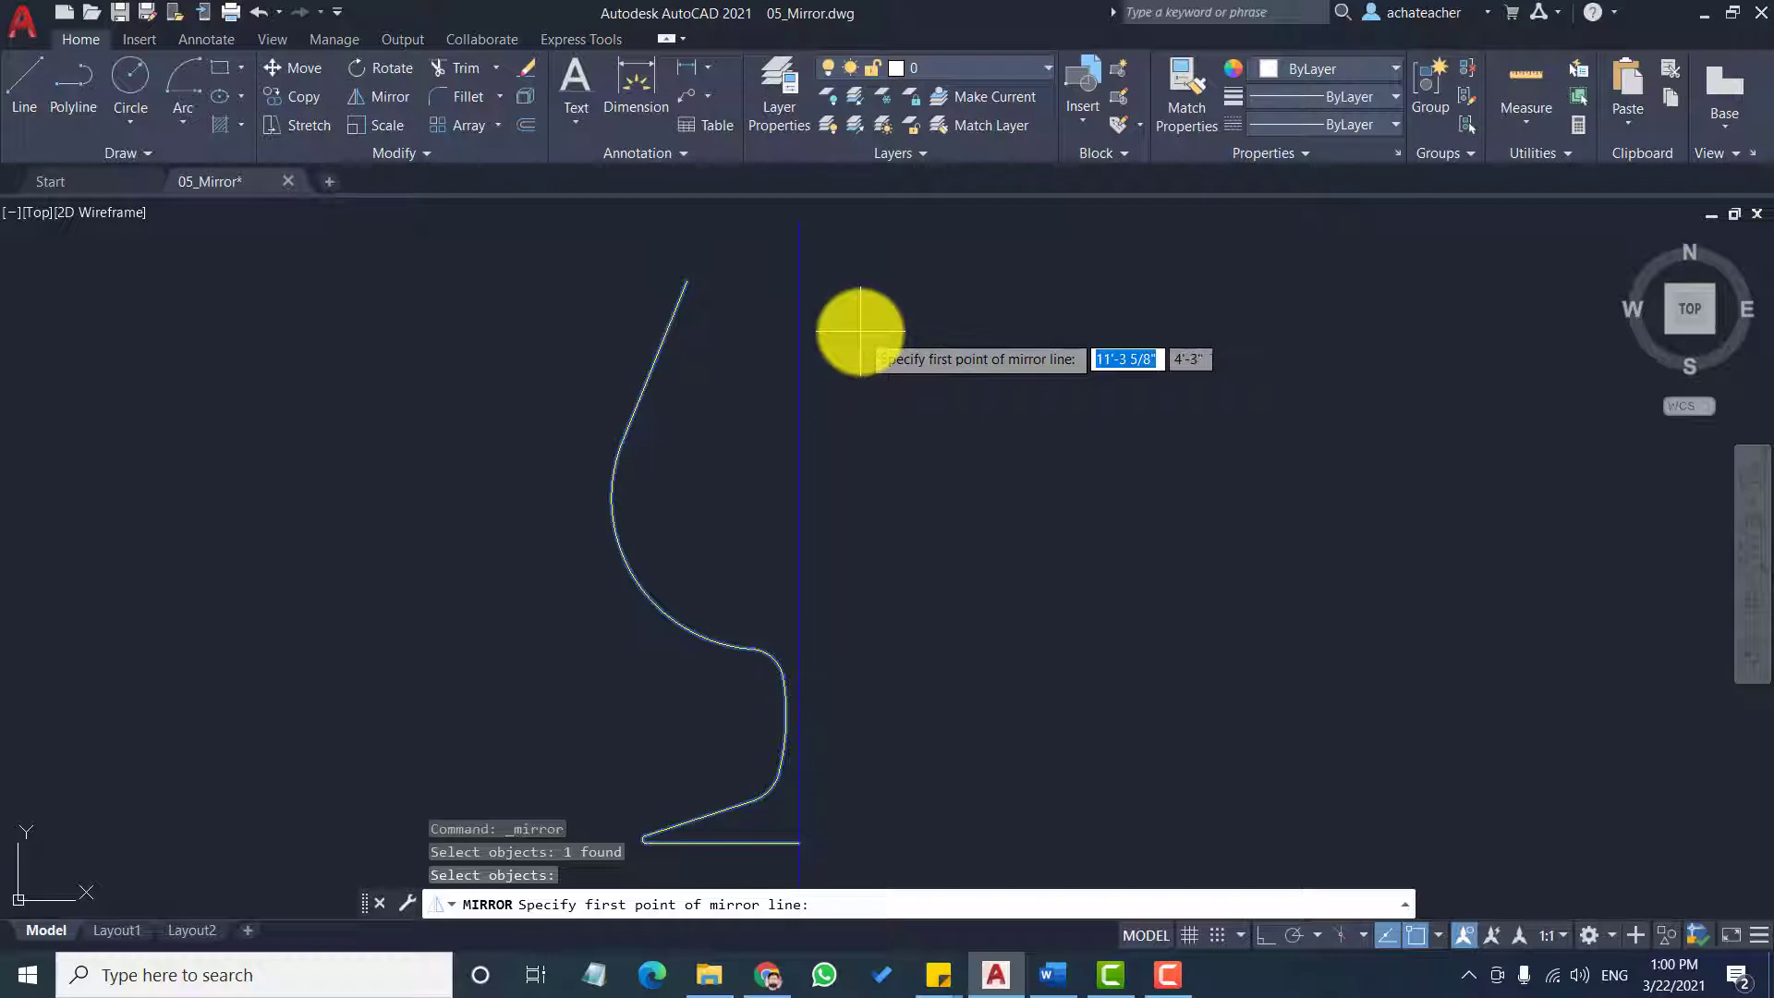
pyautogui.click(799, 221)
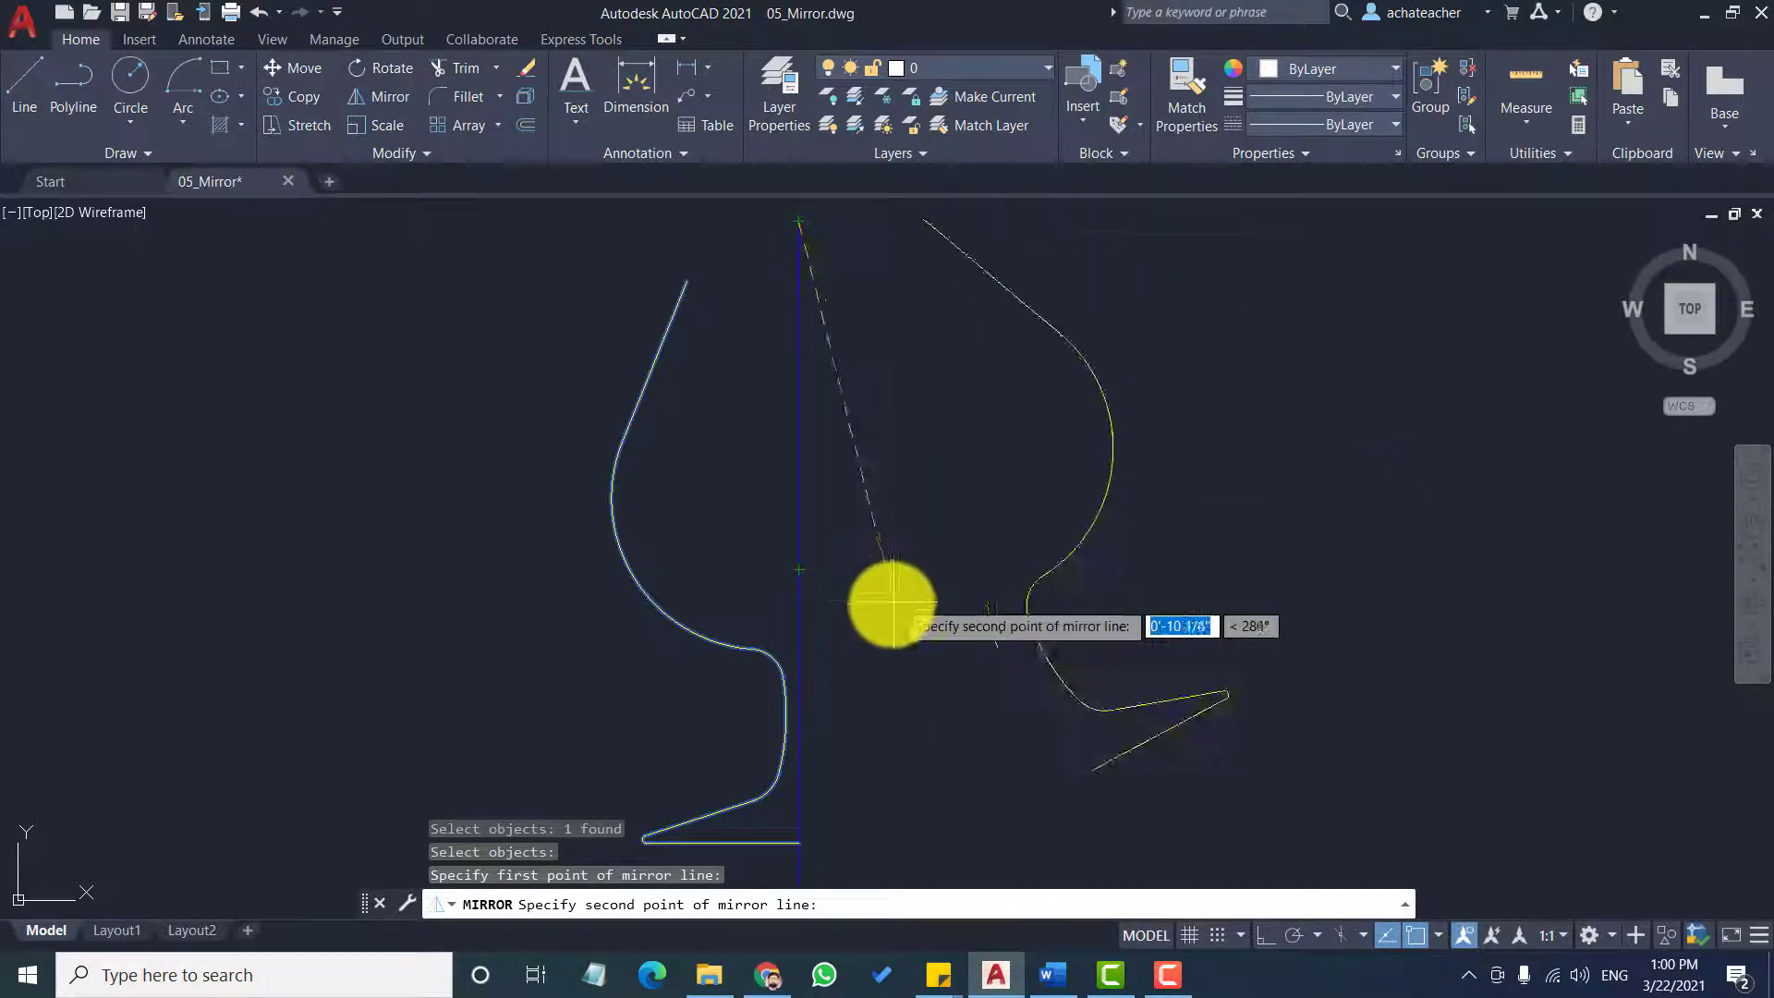
pyautogui.scroll(-2, 863, 701)
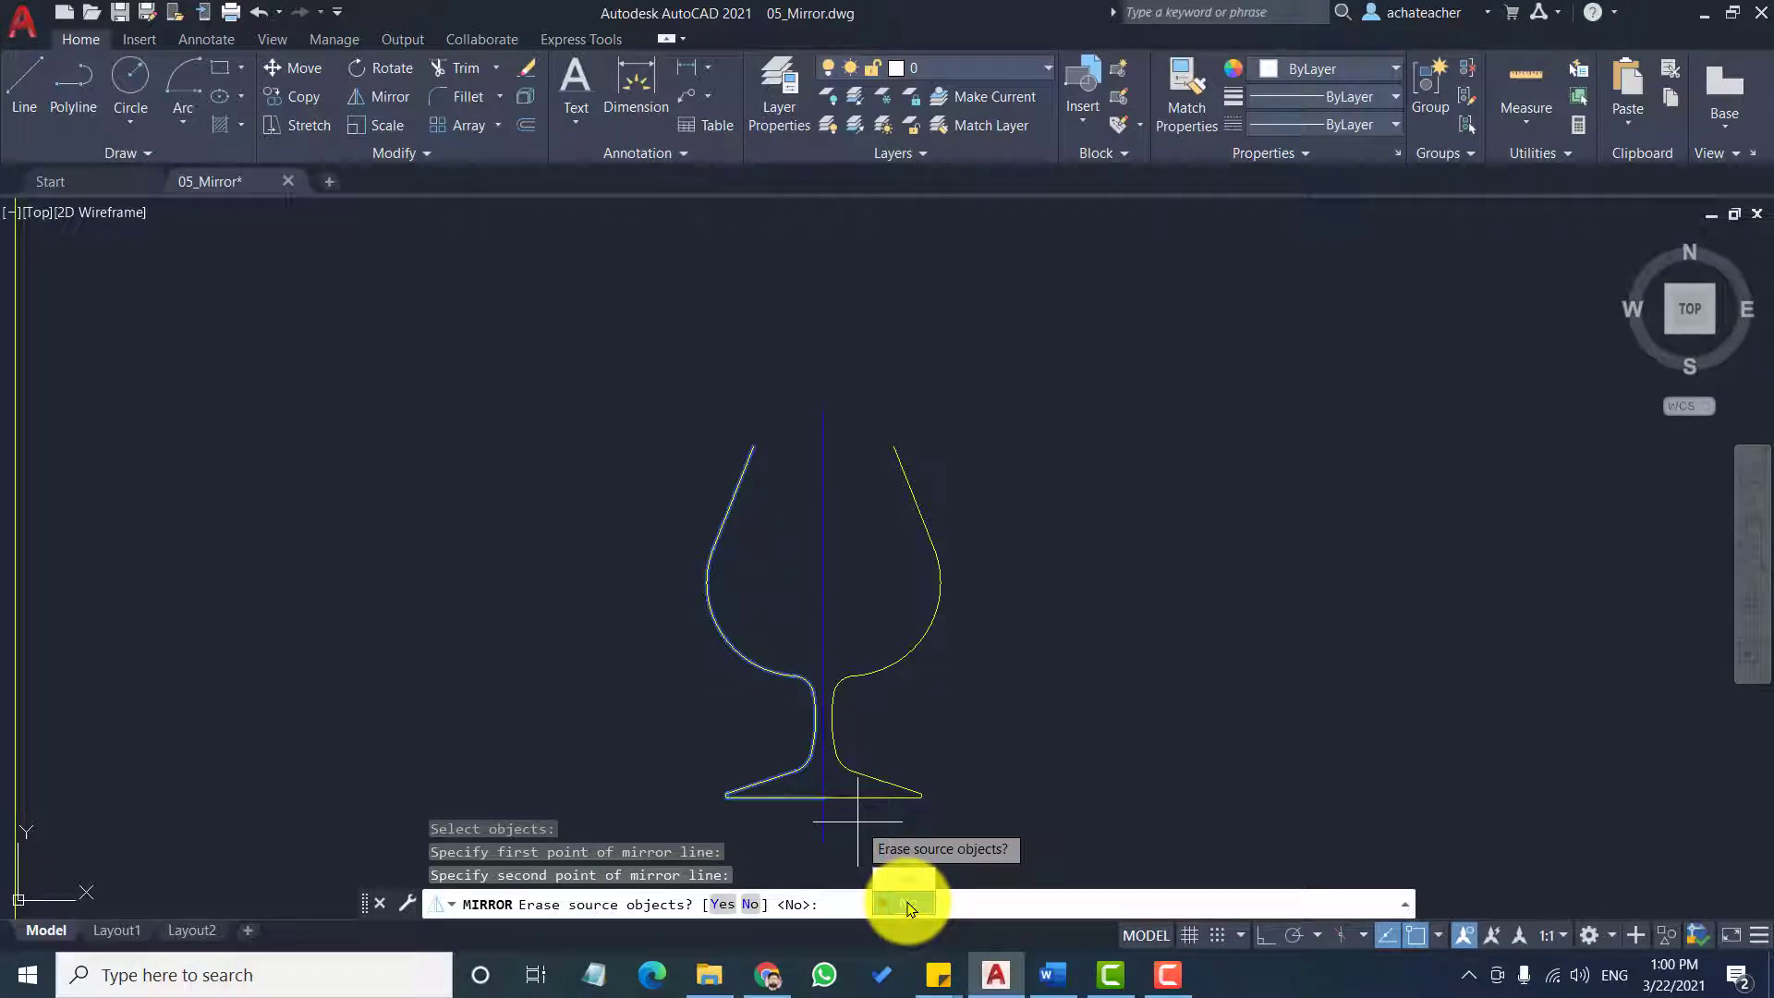
pyautogui.press('Return')
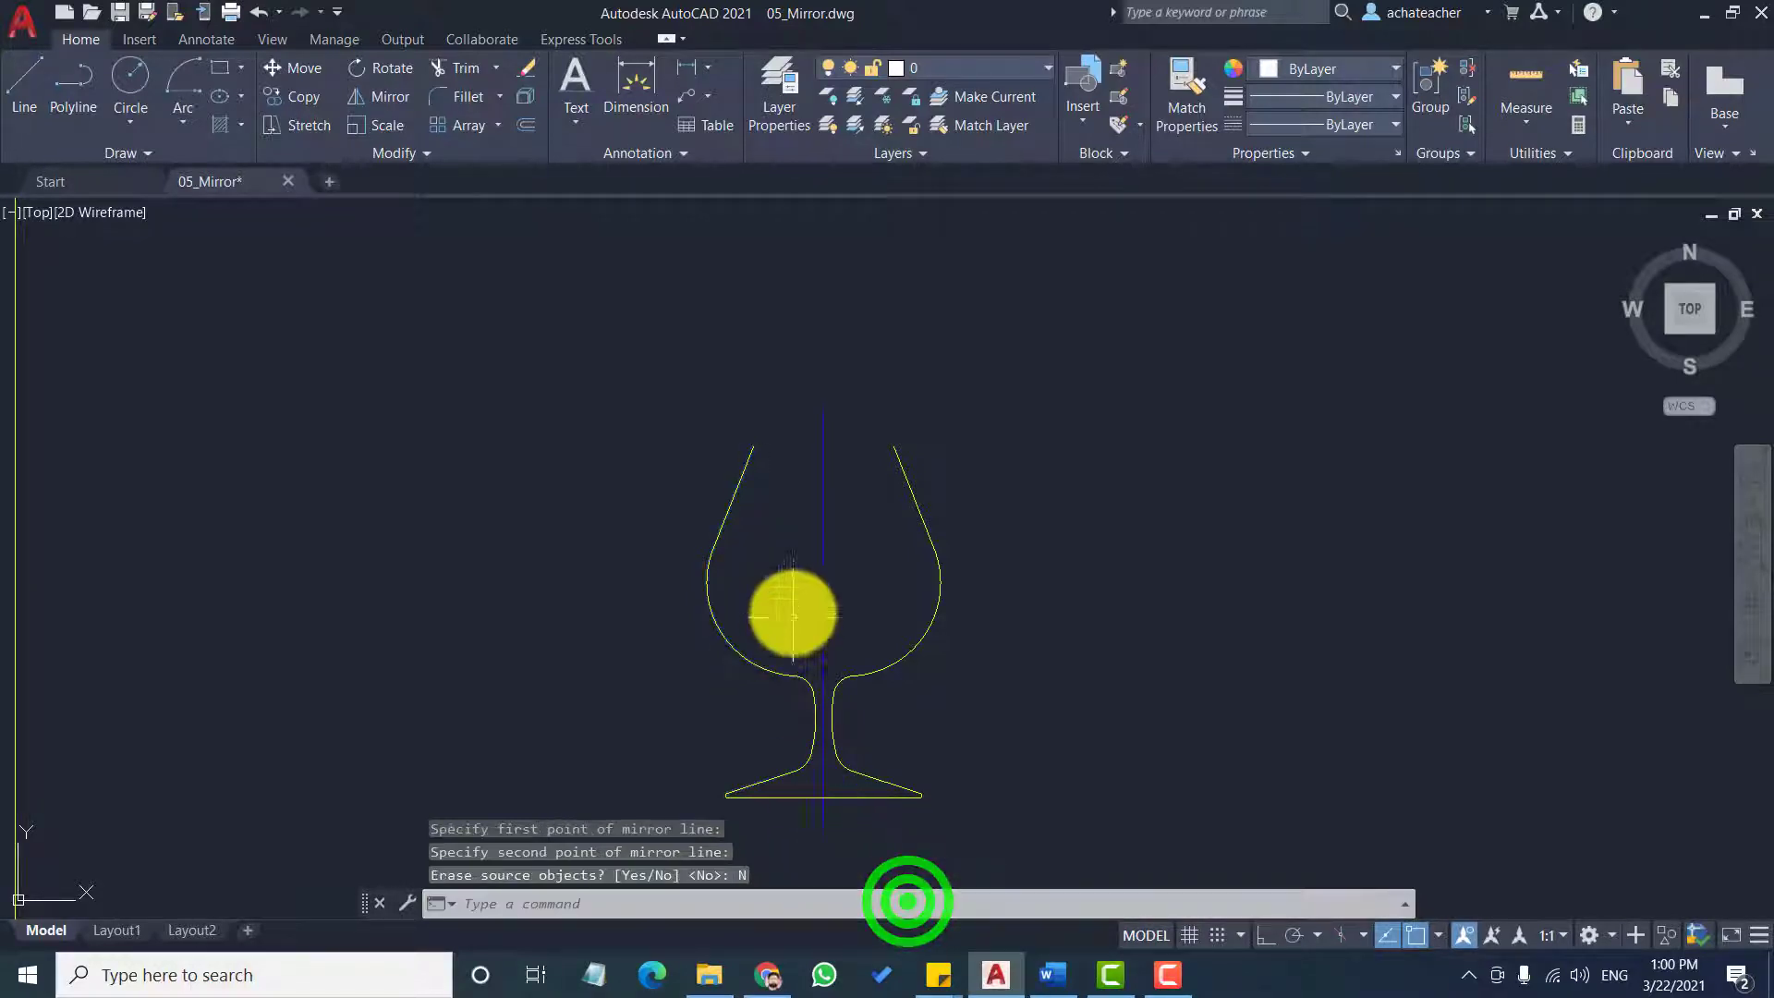
pyautogui.click(821, 529)
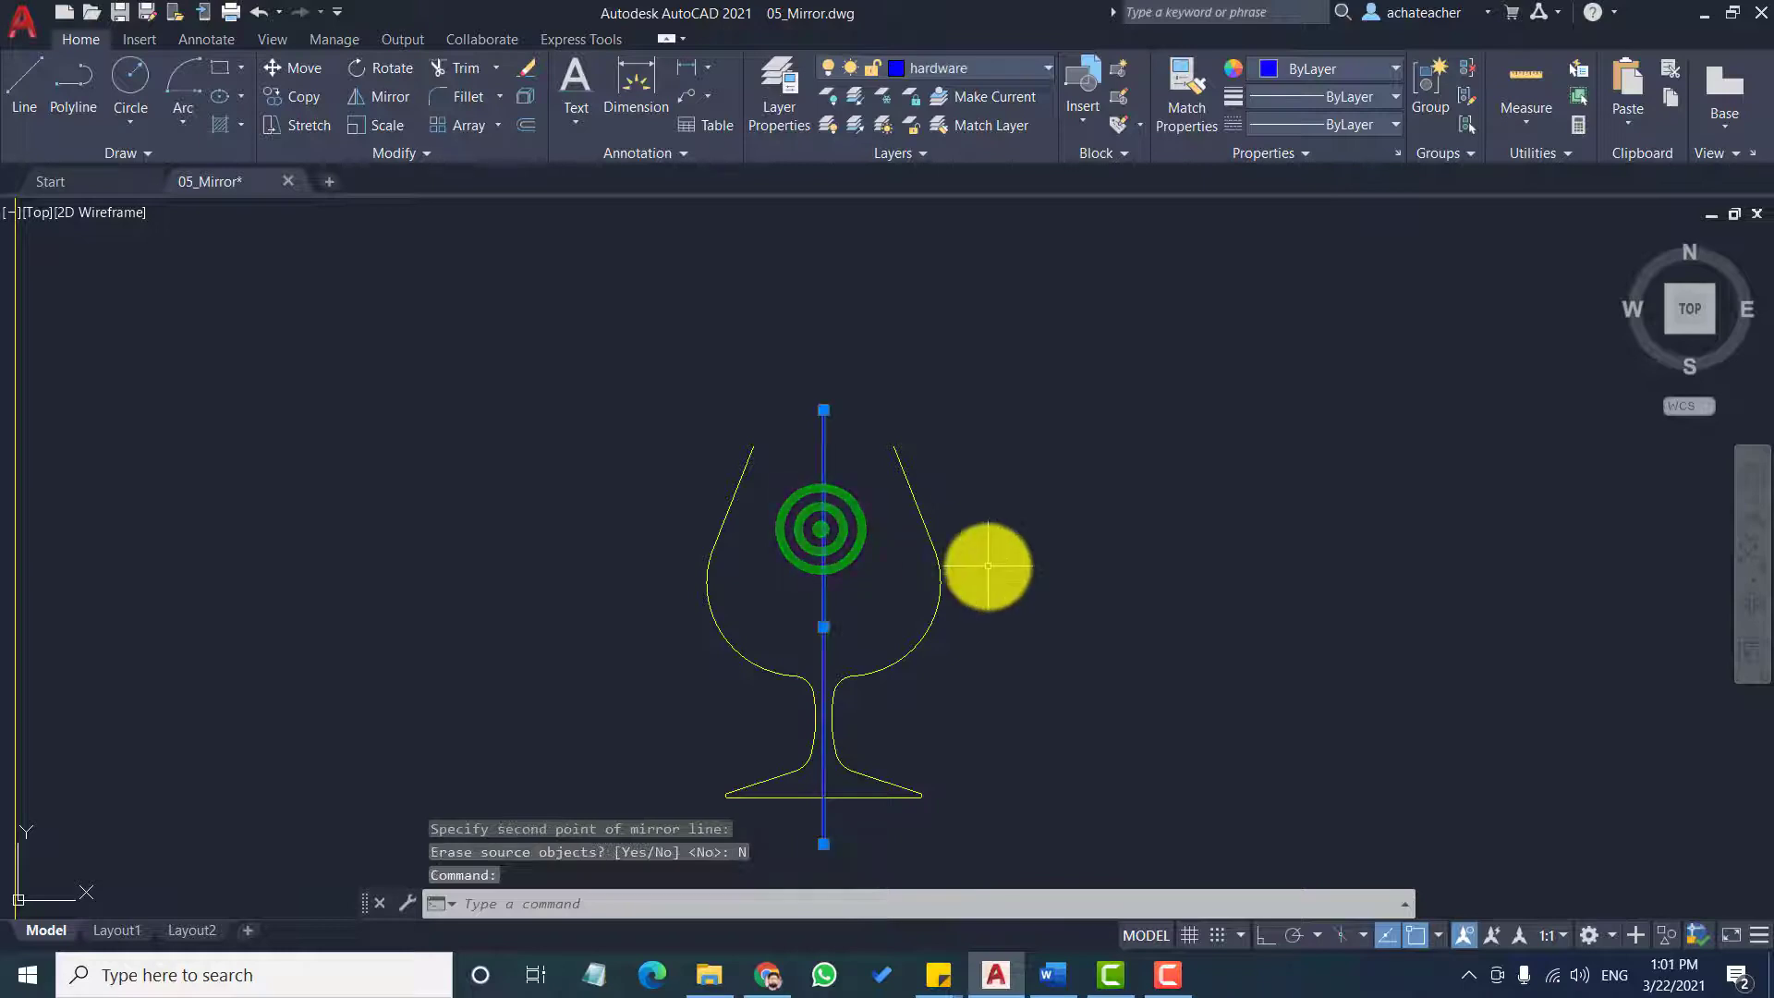
pyautogui.press('Delete')
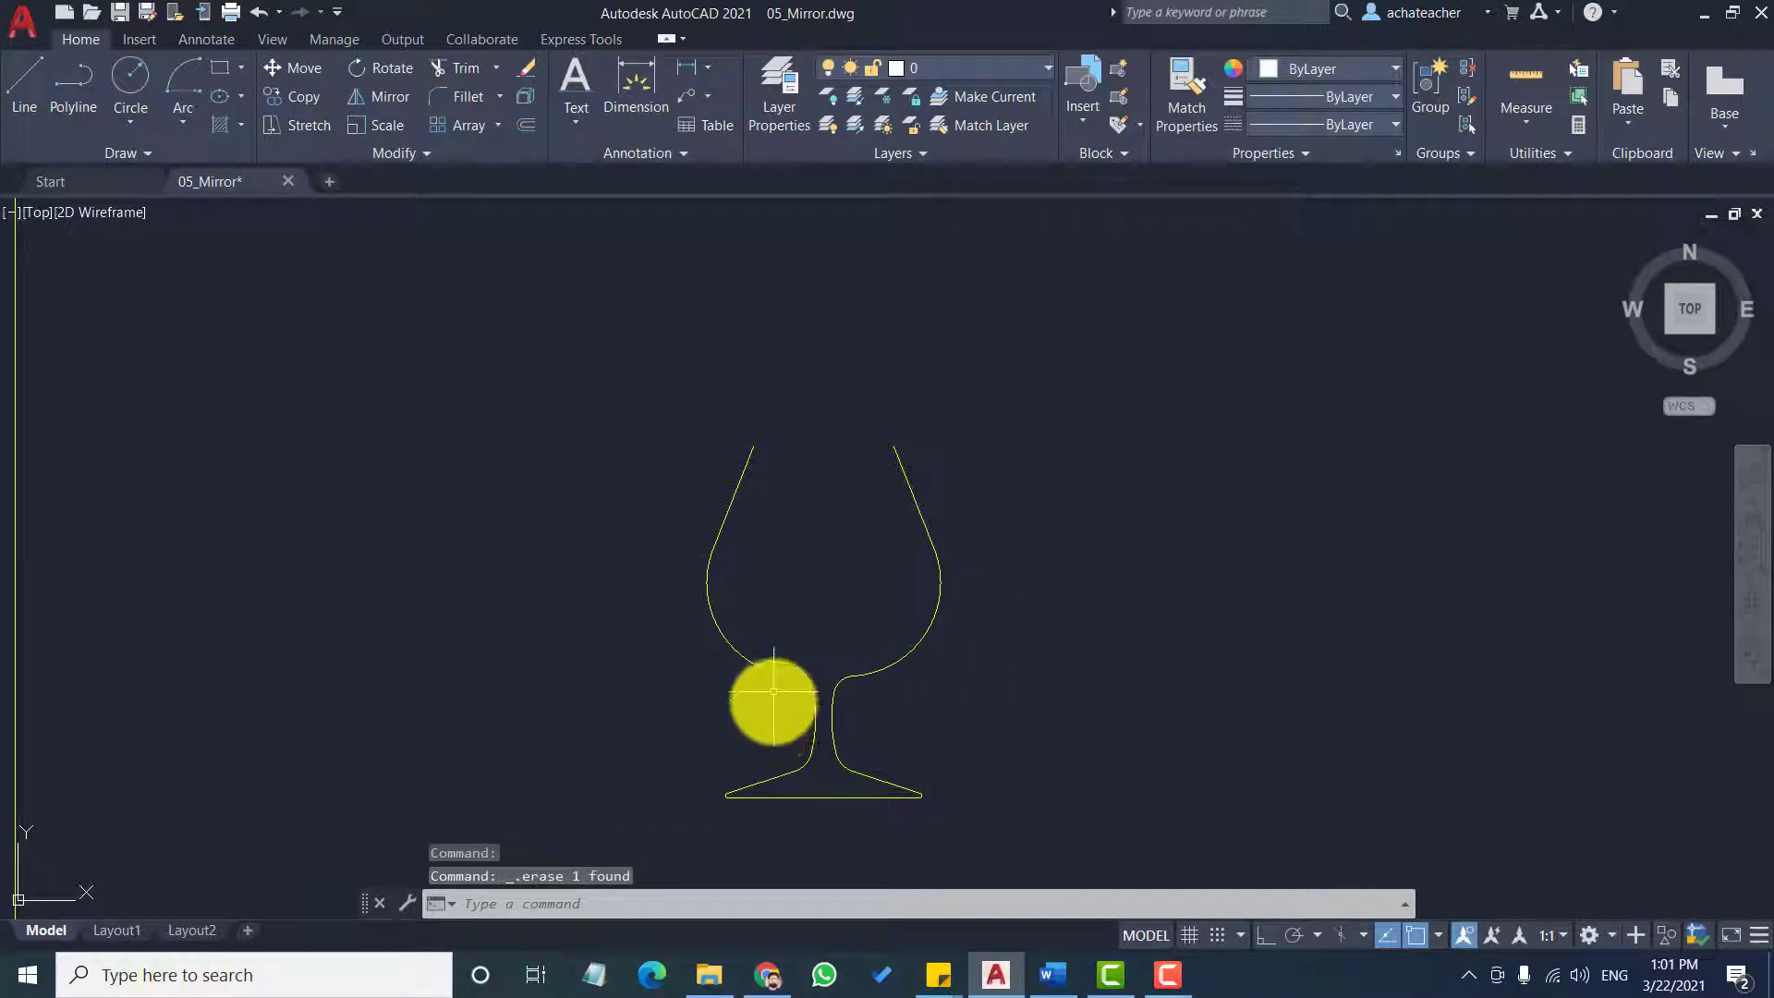
# Draw a vertical line through the middle of the cabinet's drawer section, from its upper edge midpoint to its lower edge.
pyautogui.scroll(-3, 852, 614)
pyautogui.scroll(-2, 872, 547)
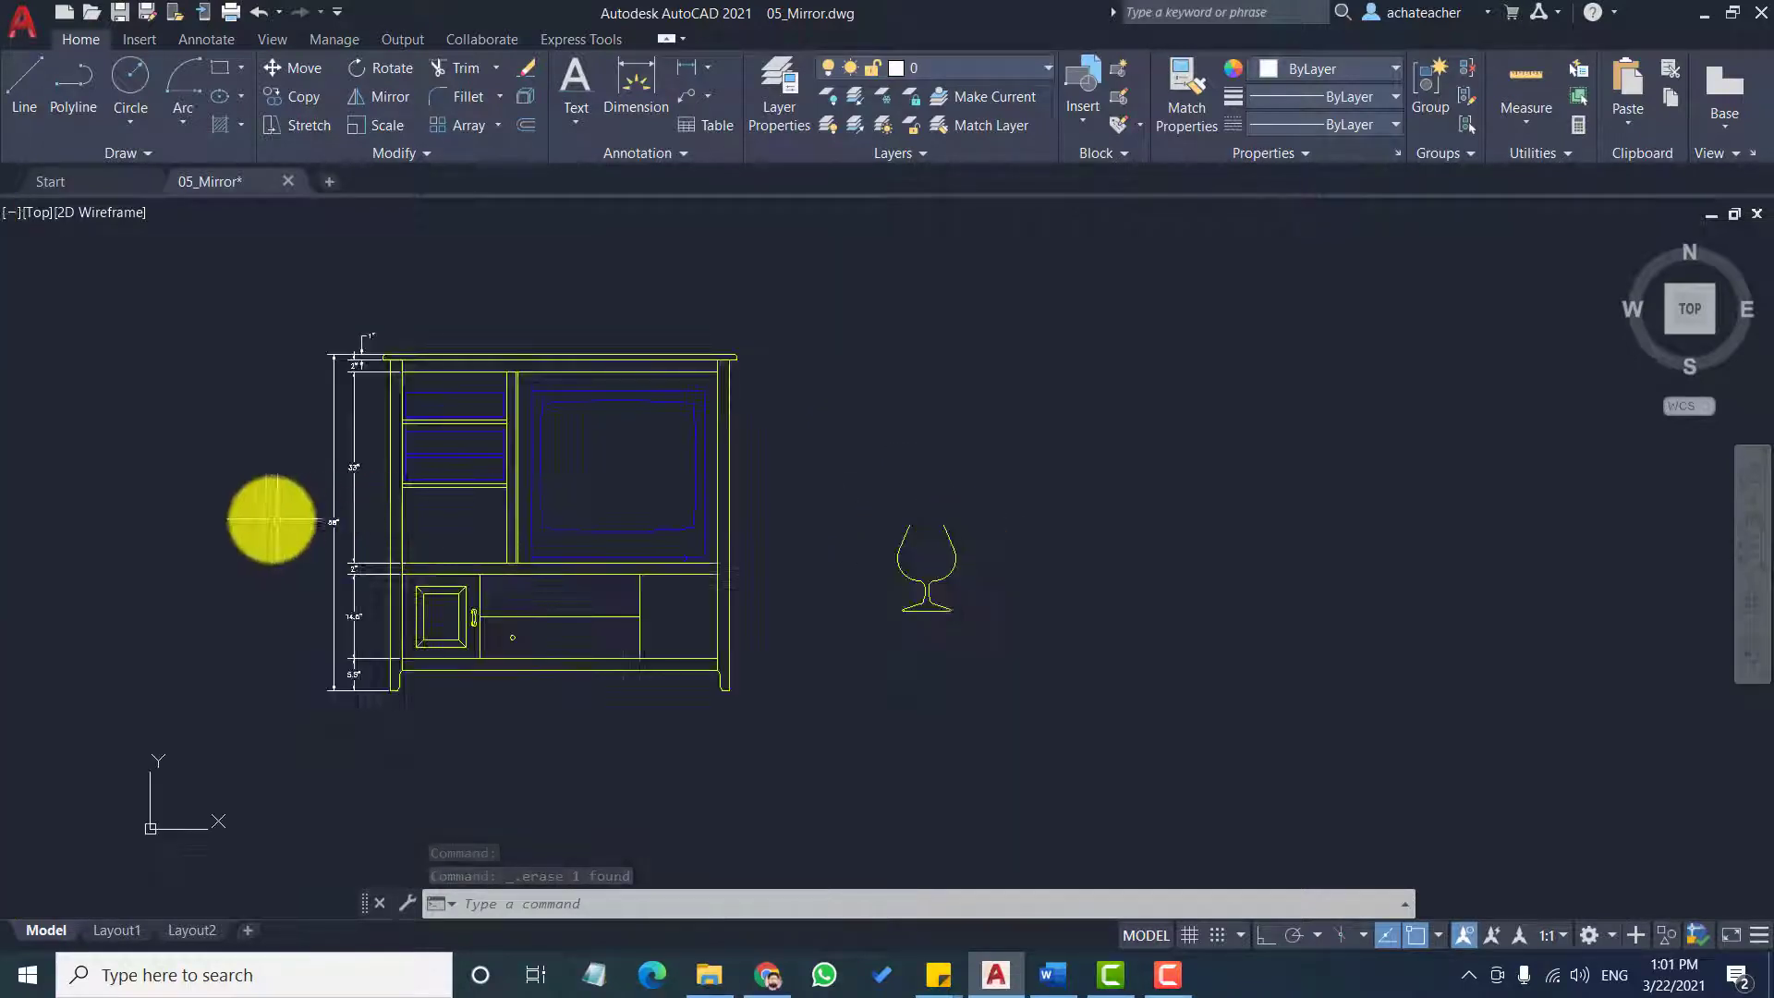
pyautogui.scroll(1, 249, 515)
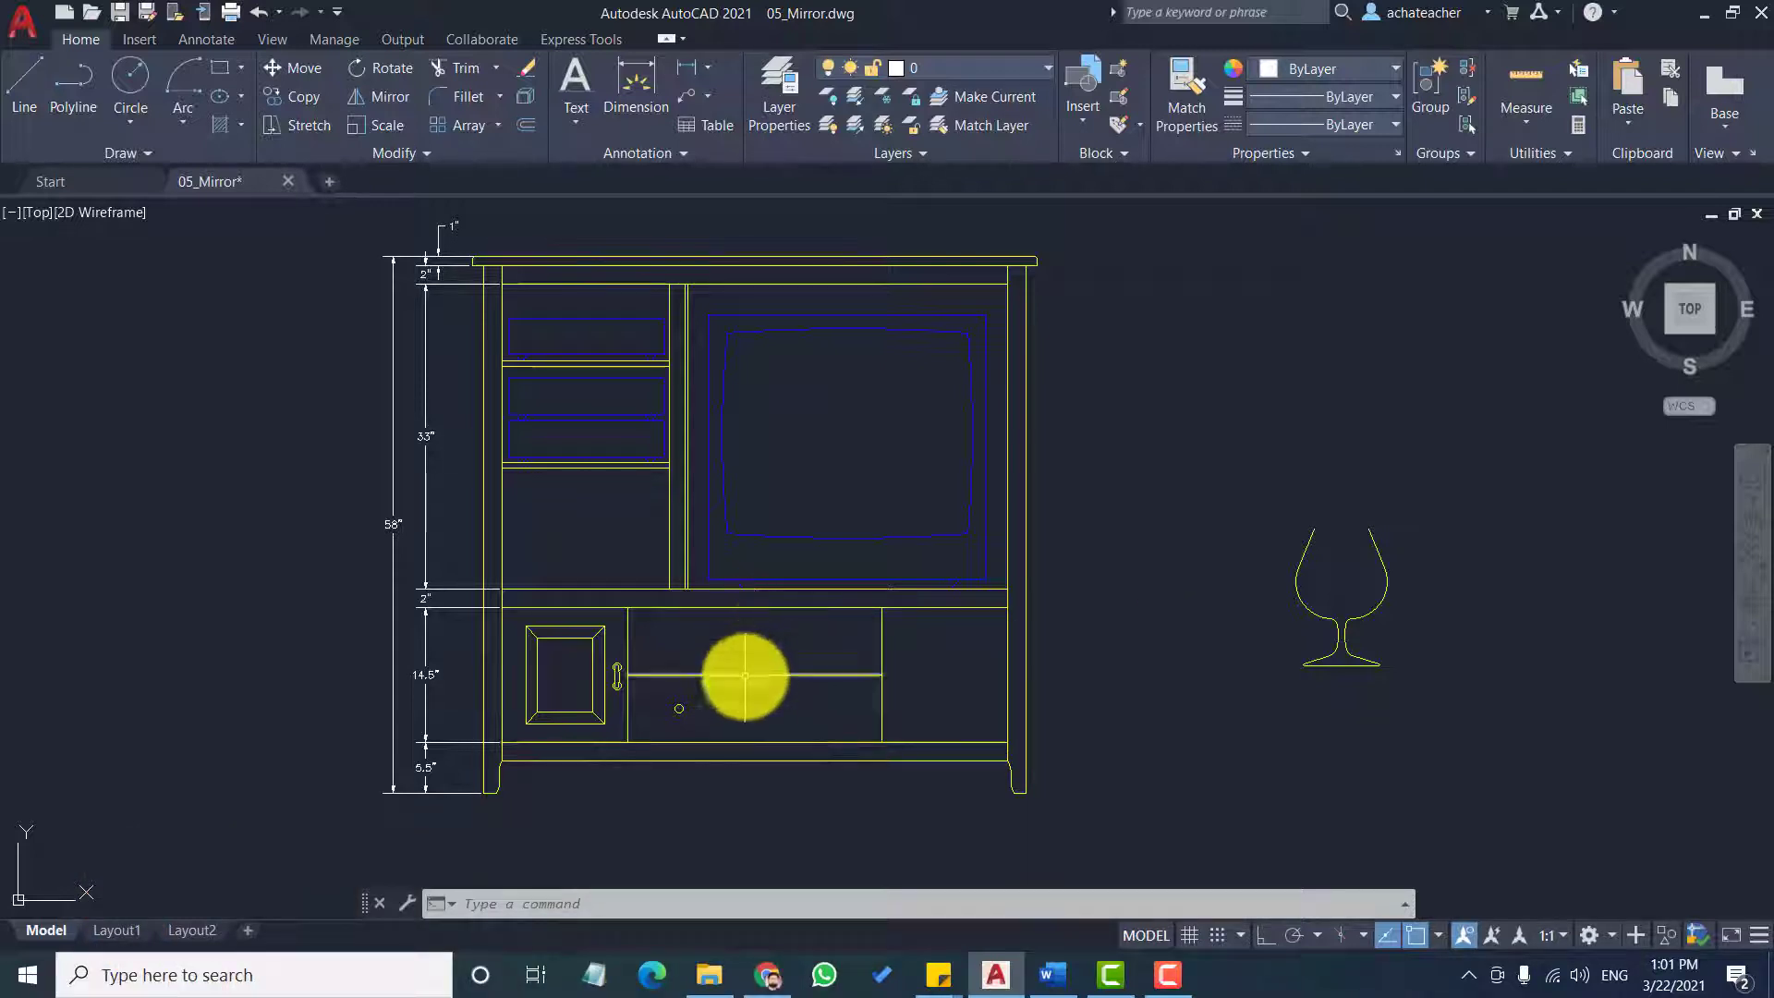
pyautogui.click(760, 613)
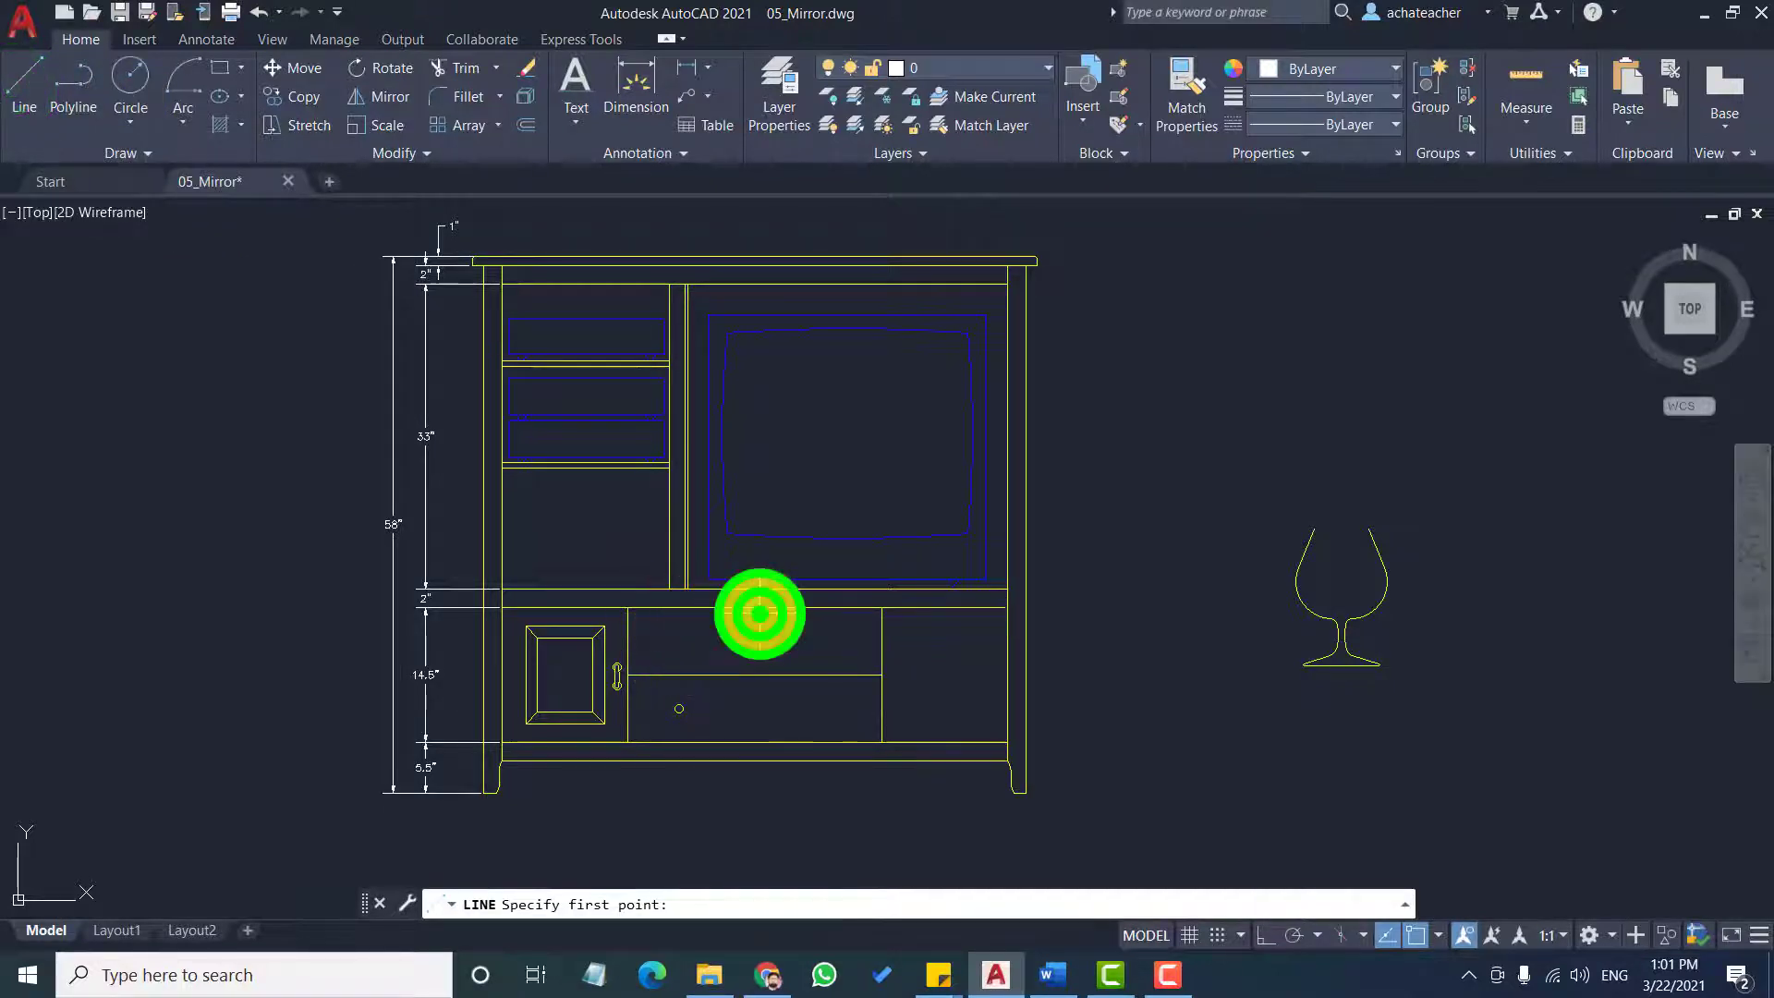
pyautogui.click(756, 742)
pyautogui.press('Return')
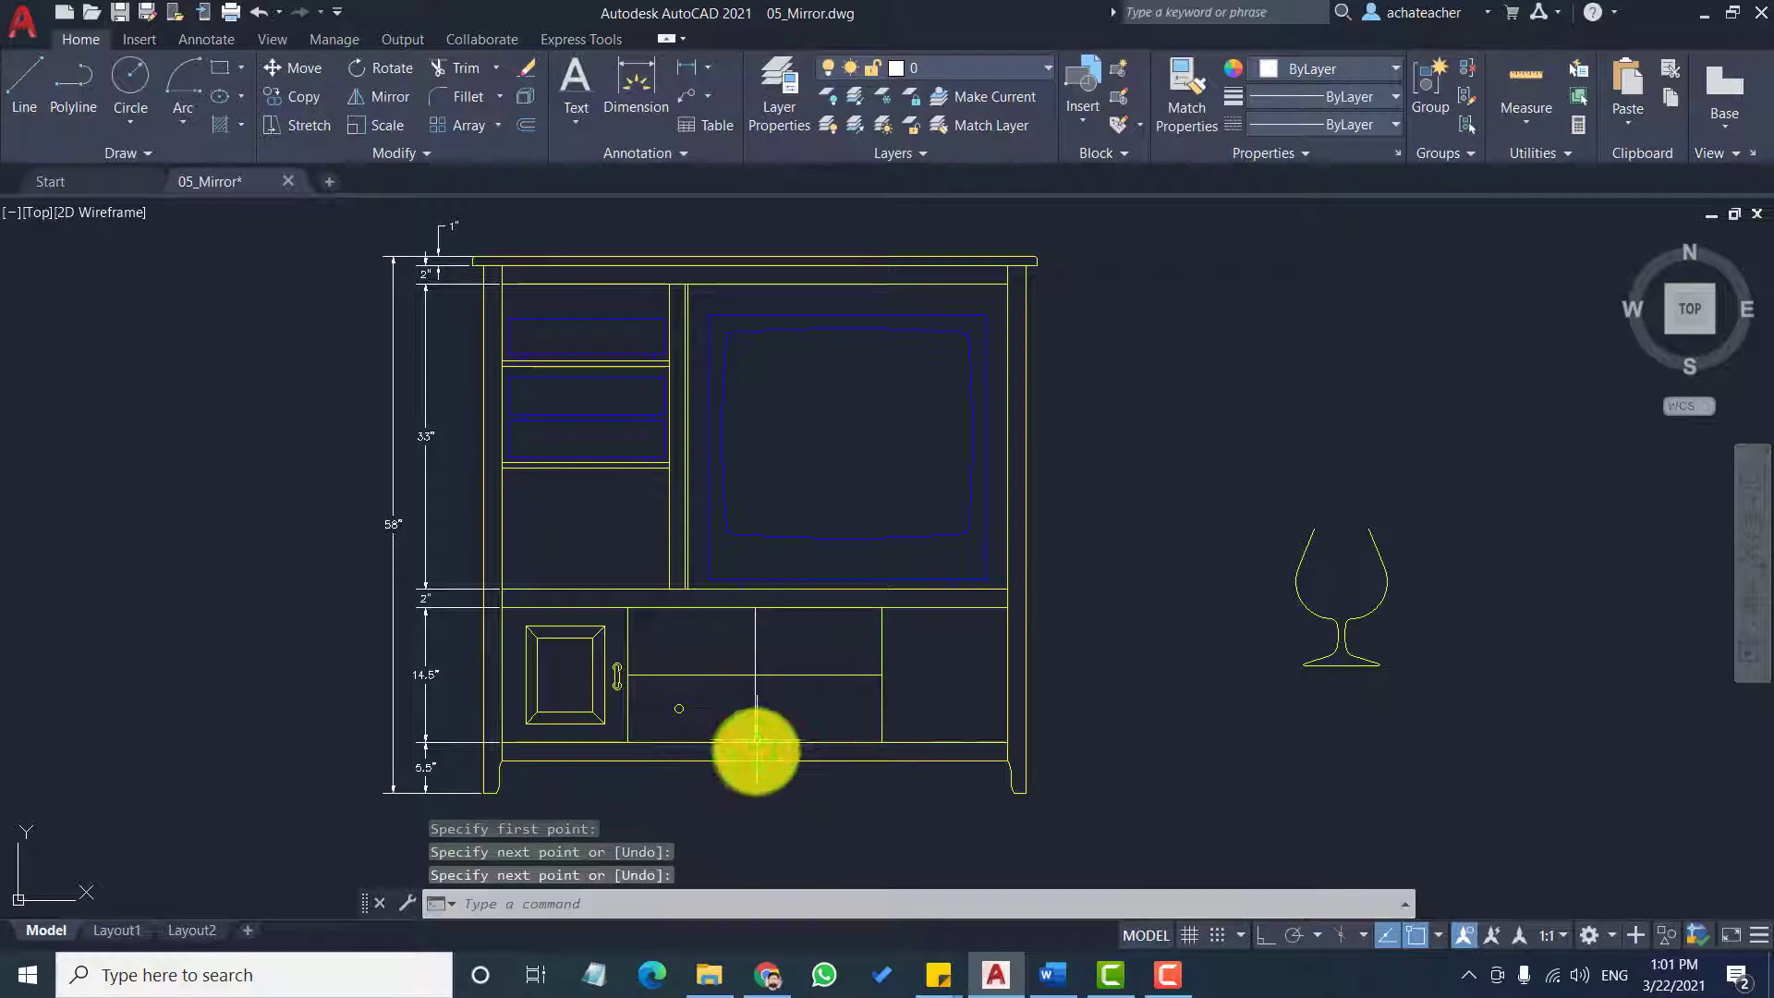
# Try mirroring the left cabinet door panel and handle about the drawer section's centre line with the source objects erased, and undo it.
pyautogui.click(376, 97)
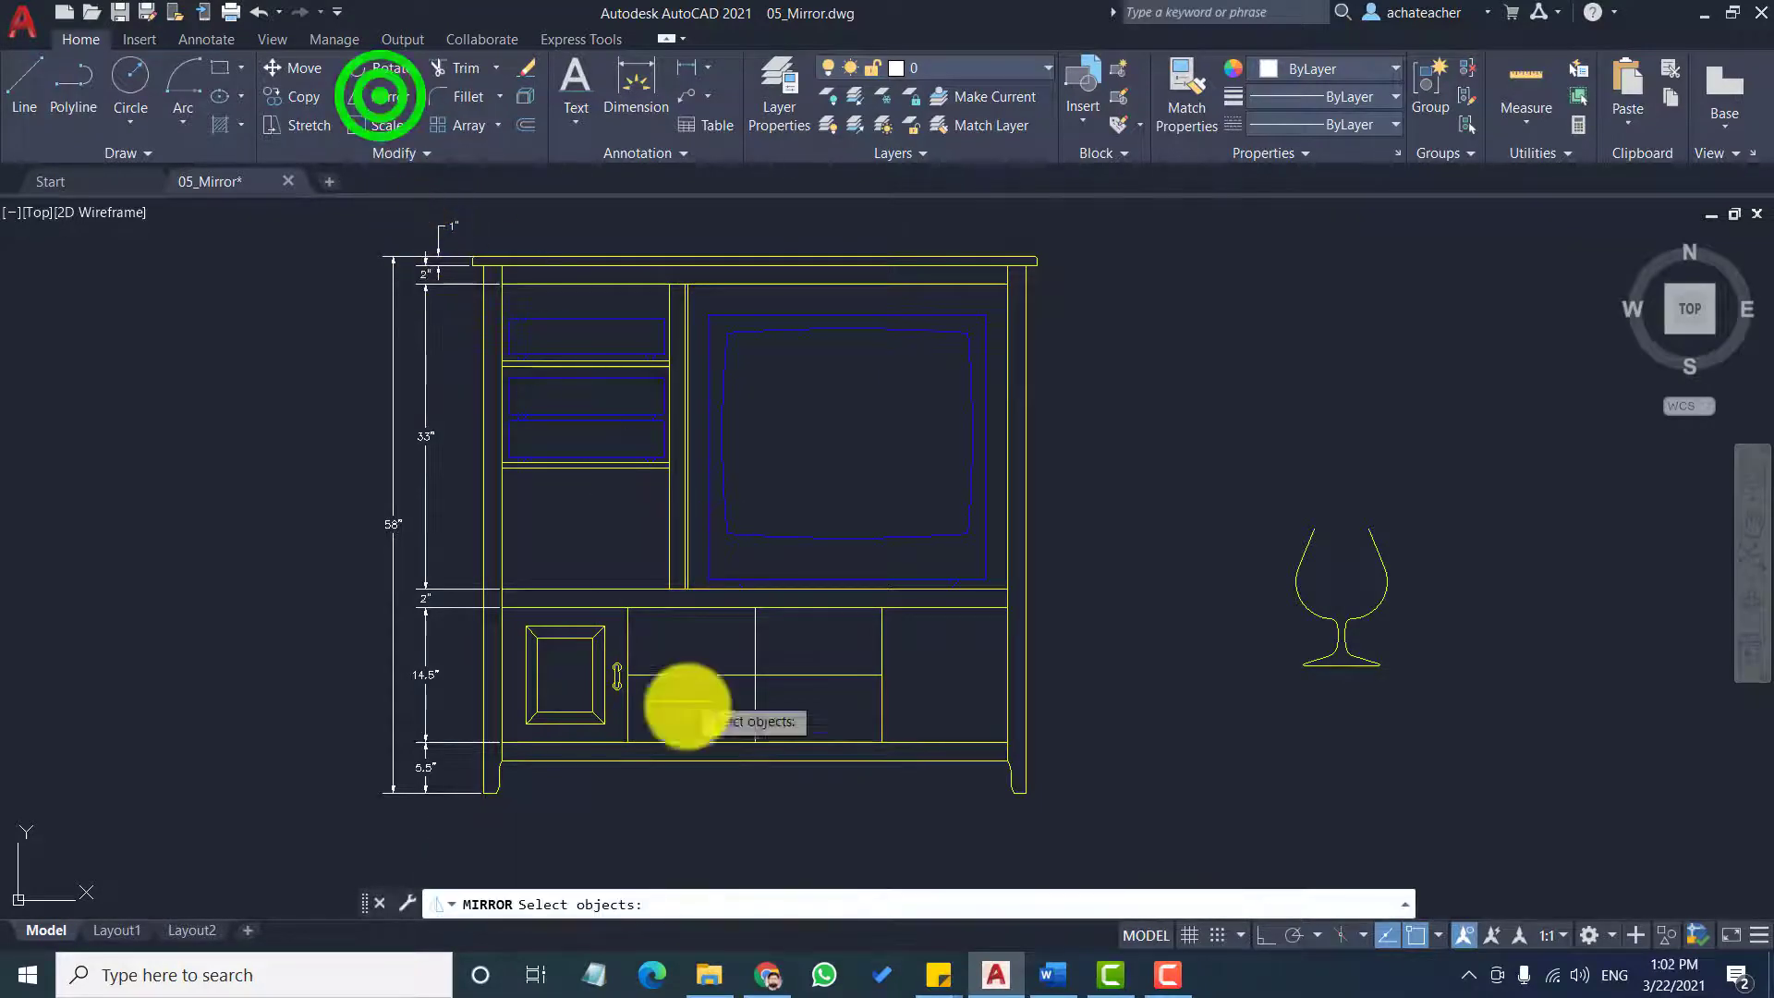
pyautogui.click(619, 621)
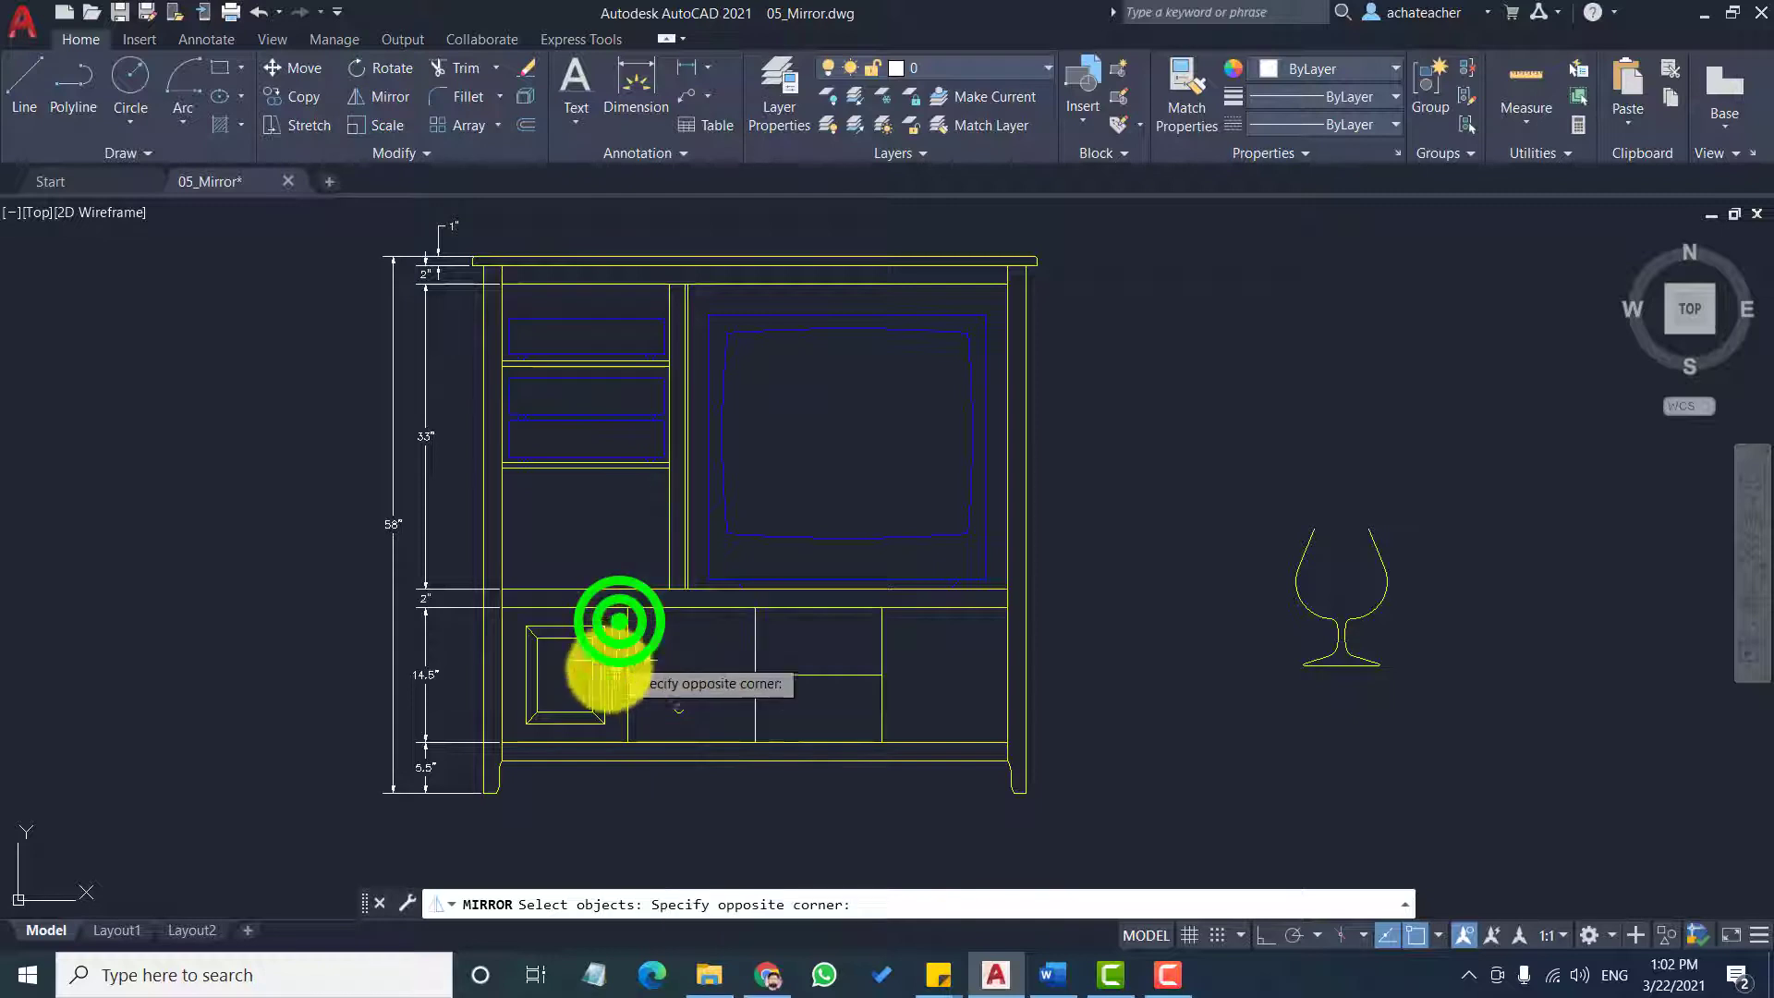
pyautogui.click(507, 726)
pyautogui.press('Return')
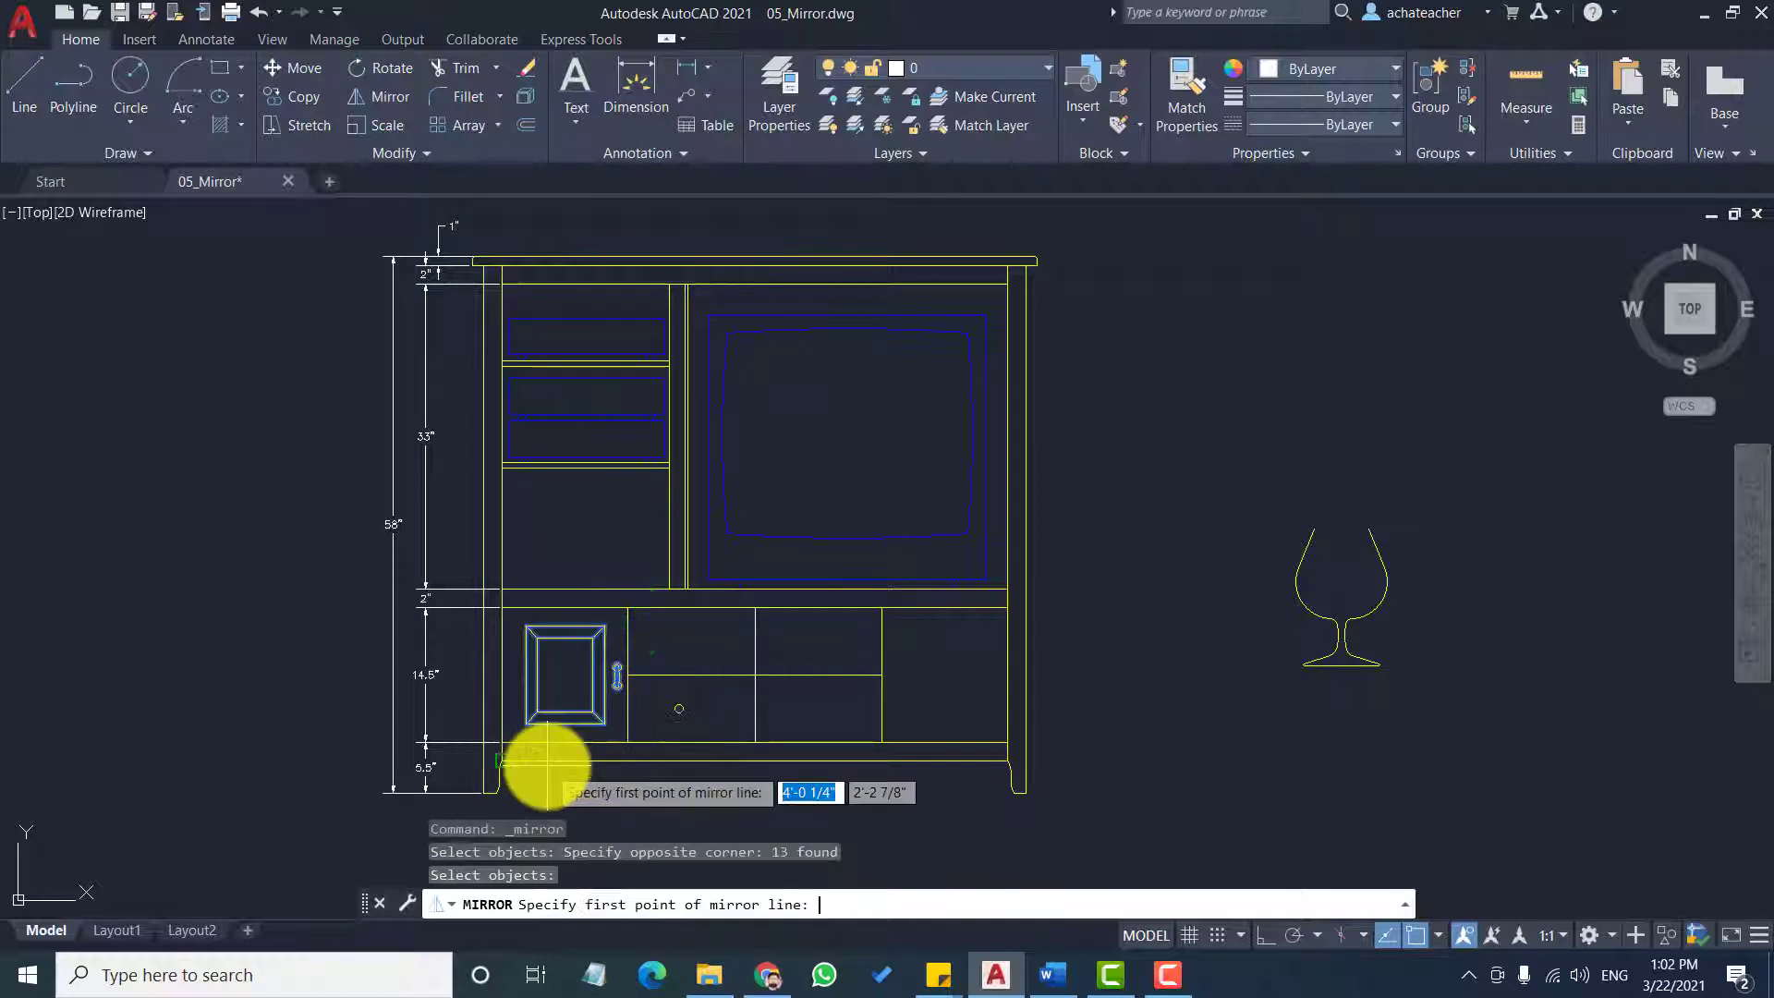
pyautogui.click(757, 607)
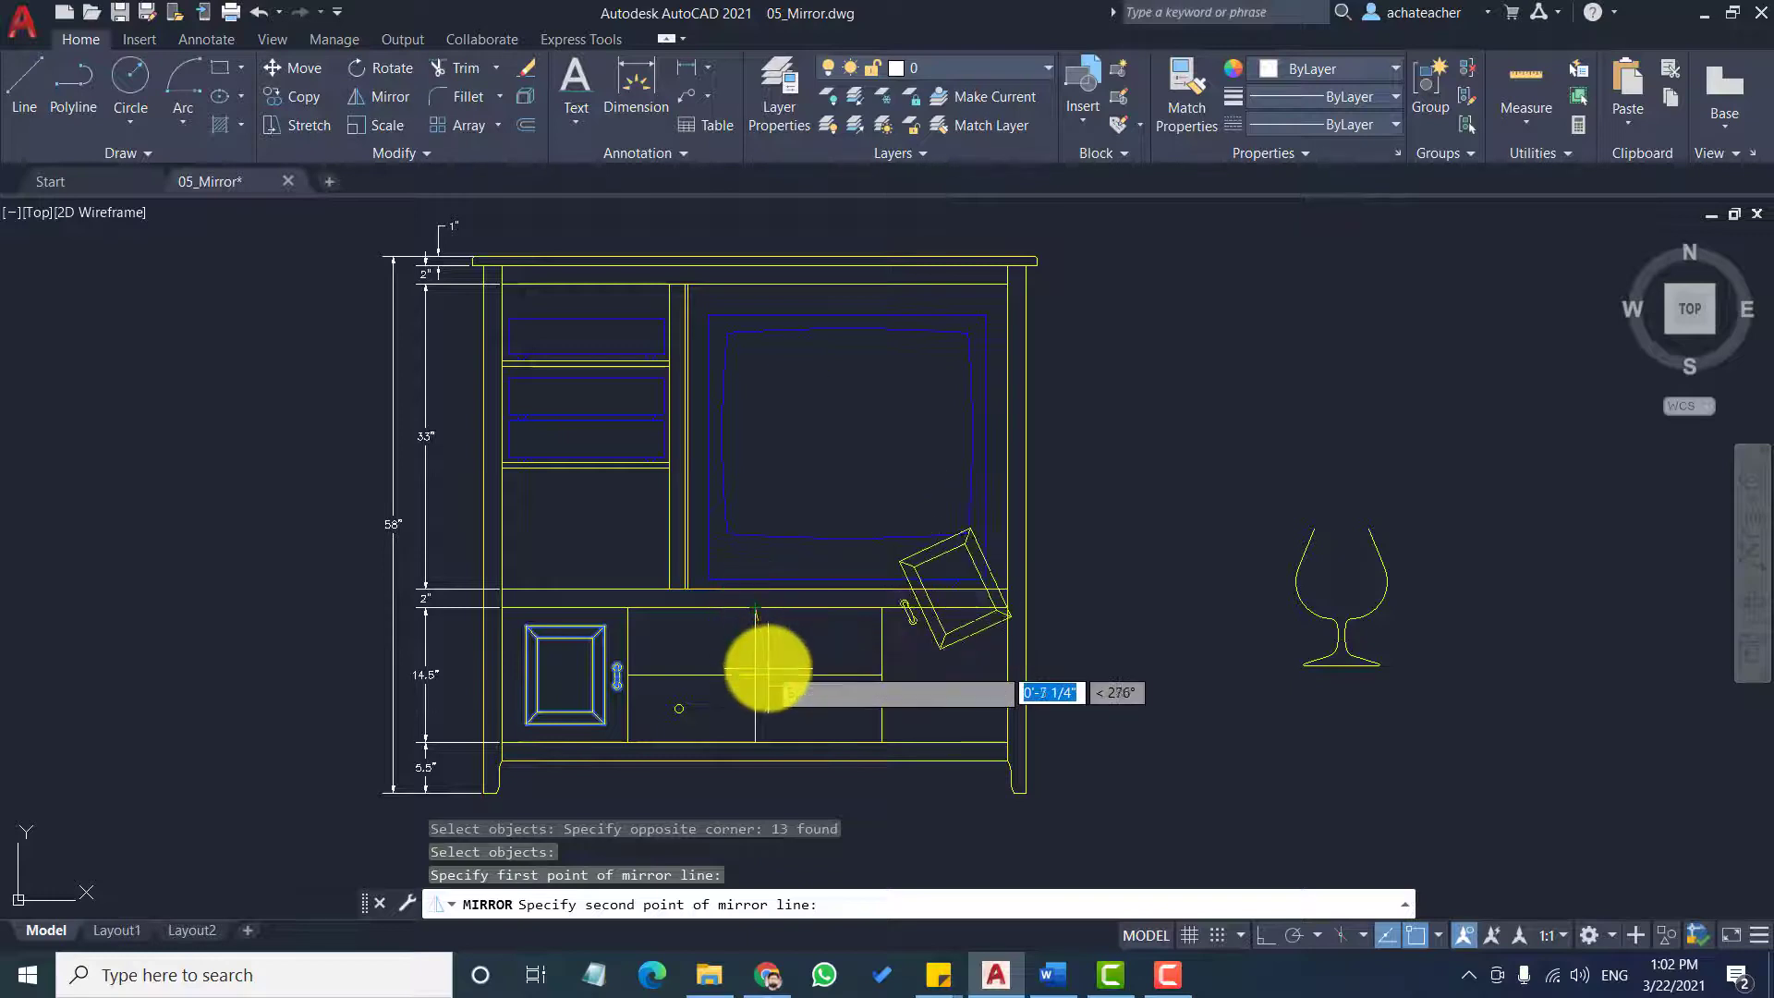
pyautogui.click(756, 744)
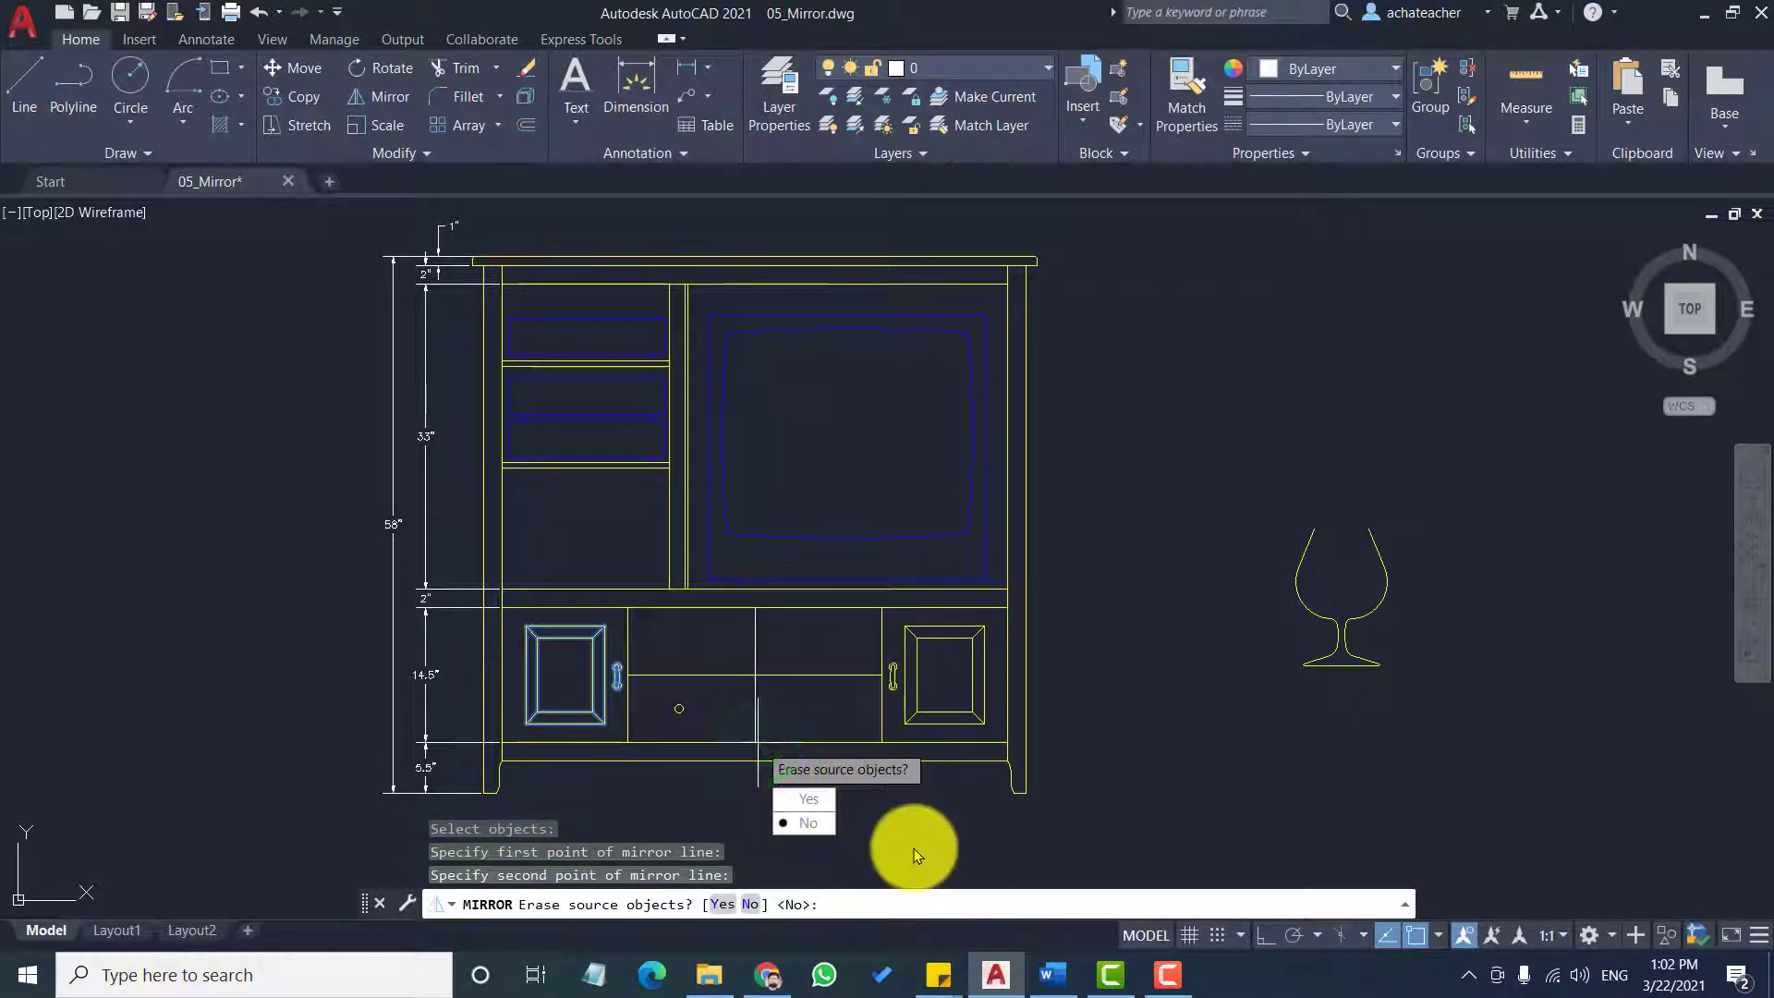
pyautogui.click(806, 802)
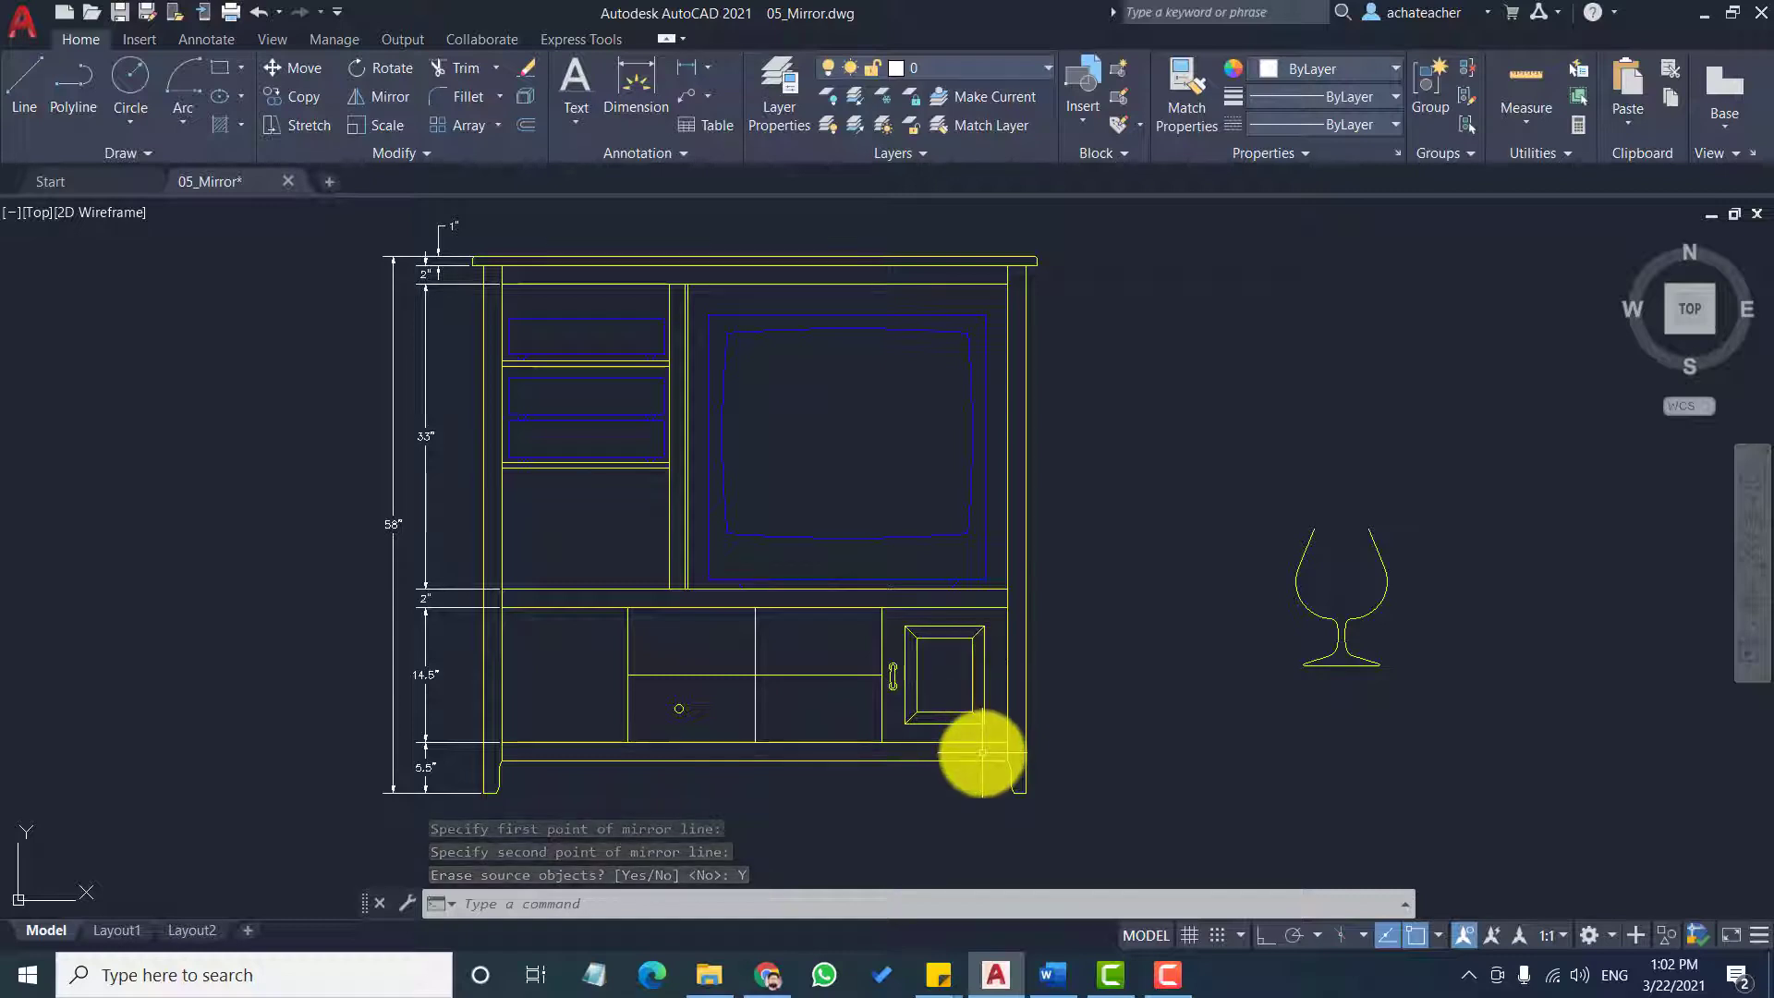
pyautogui.hotkey('ctrl', 'z')
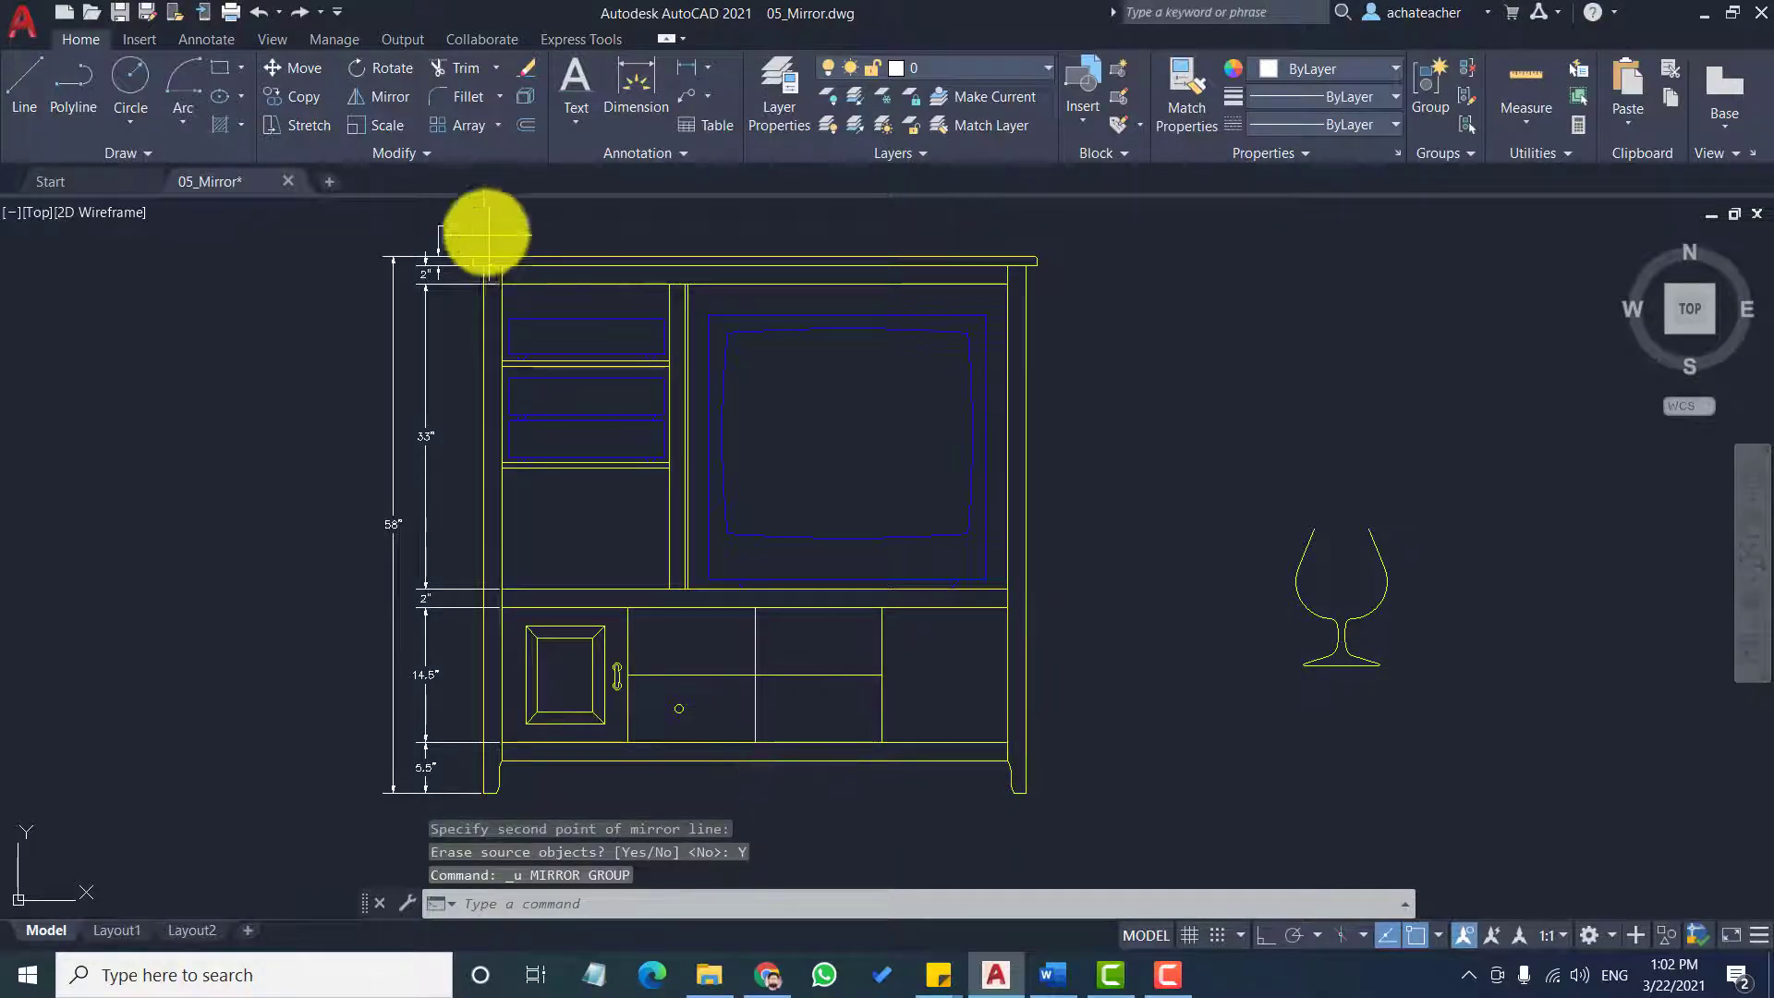
# Mirror the left cabinet door panel and handle about the drawer section's vertical centre line, keeping the source objects.
pyautogui.click(380, 102)
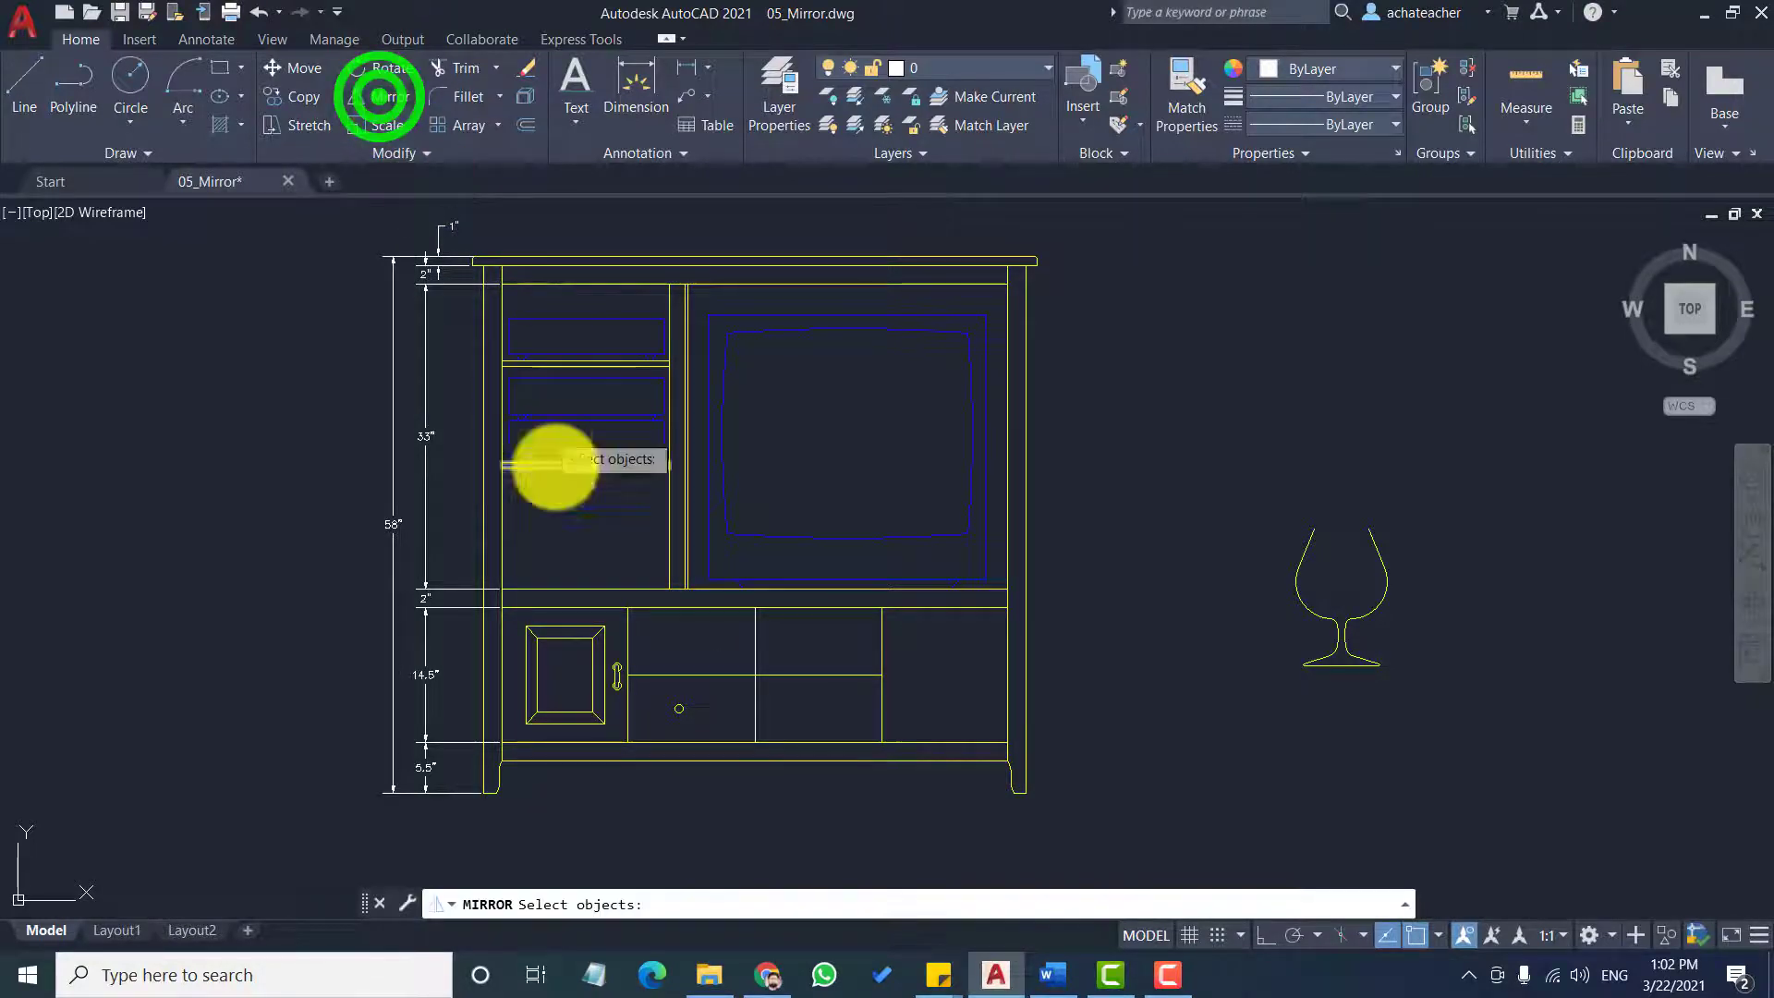
pyautogui.click(515, 617)
pyautogui.click(624, 737)
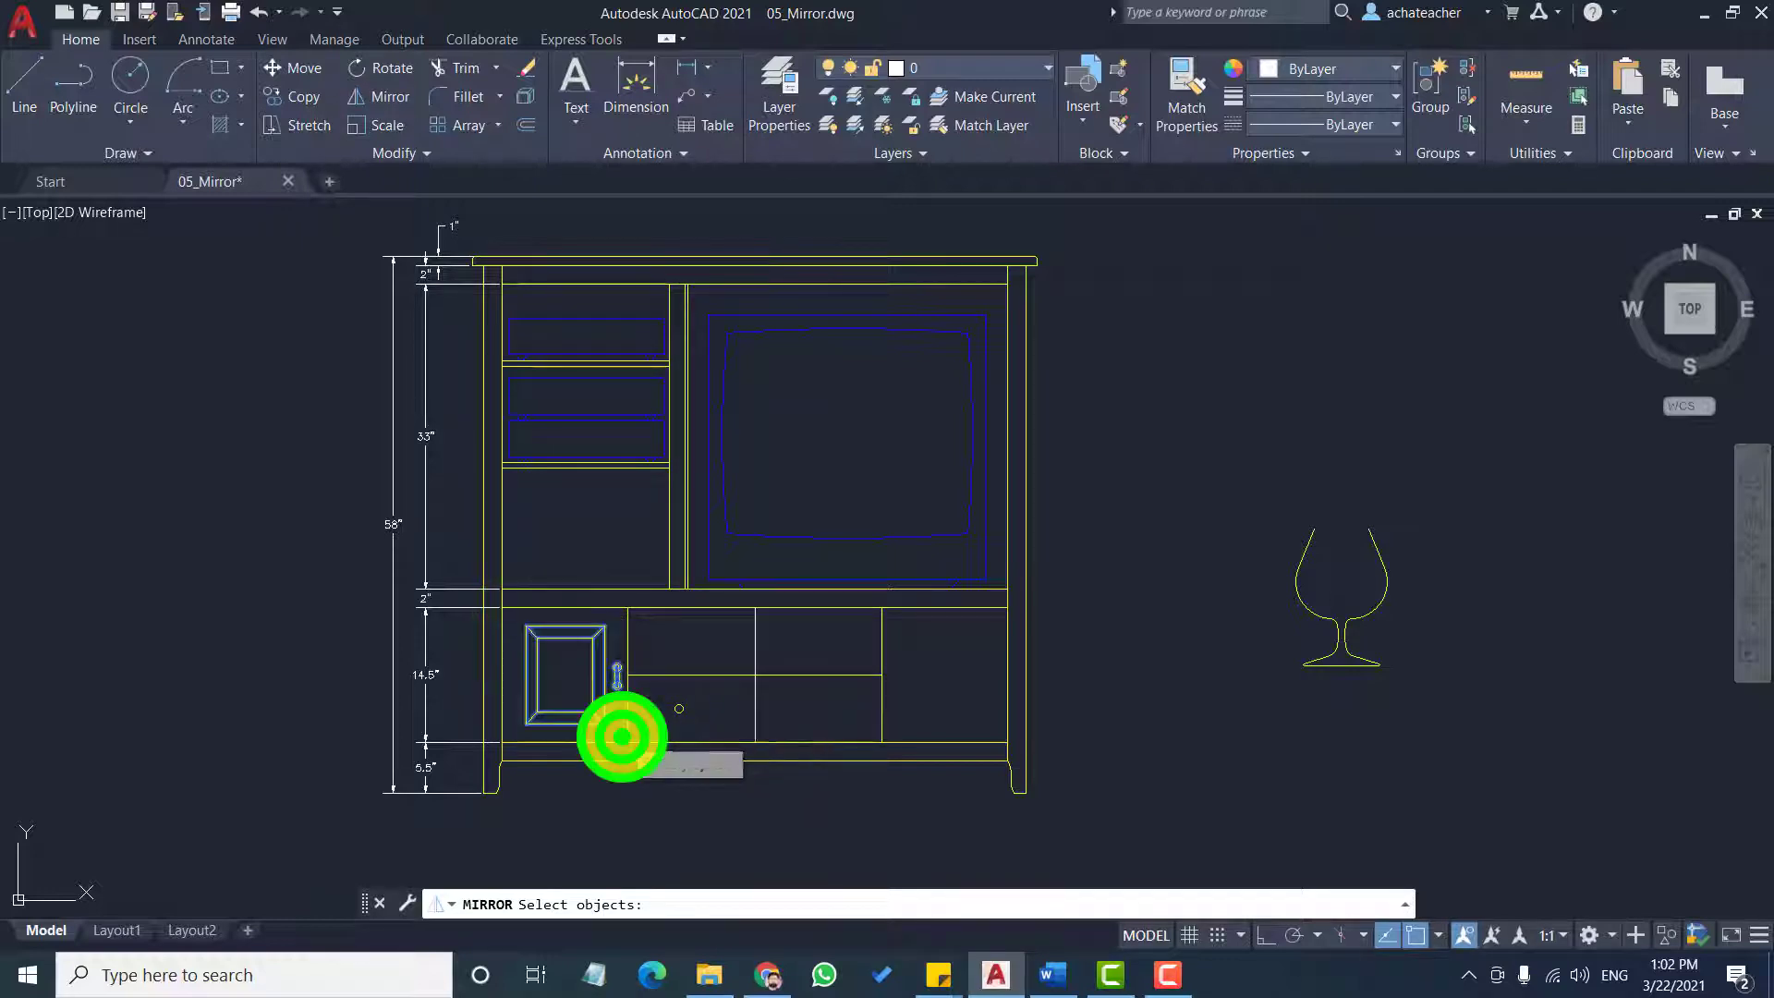
pyautogui.press('Return')
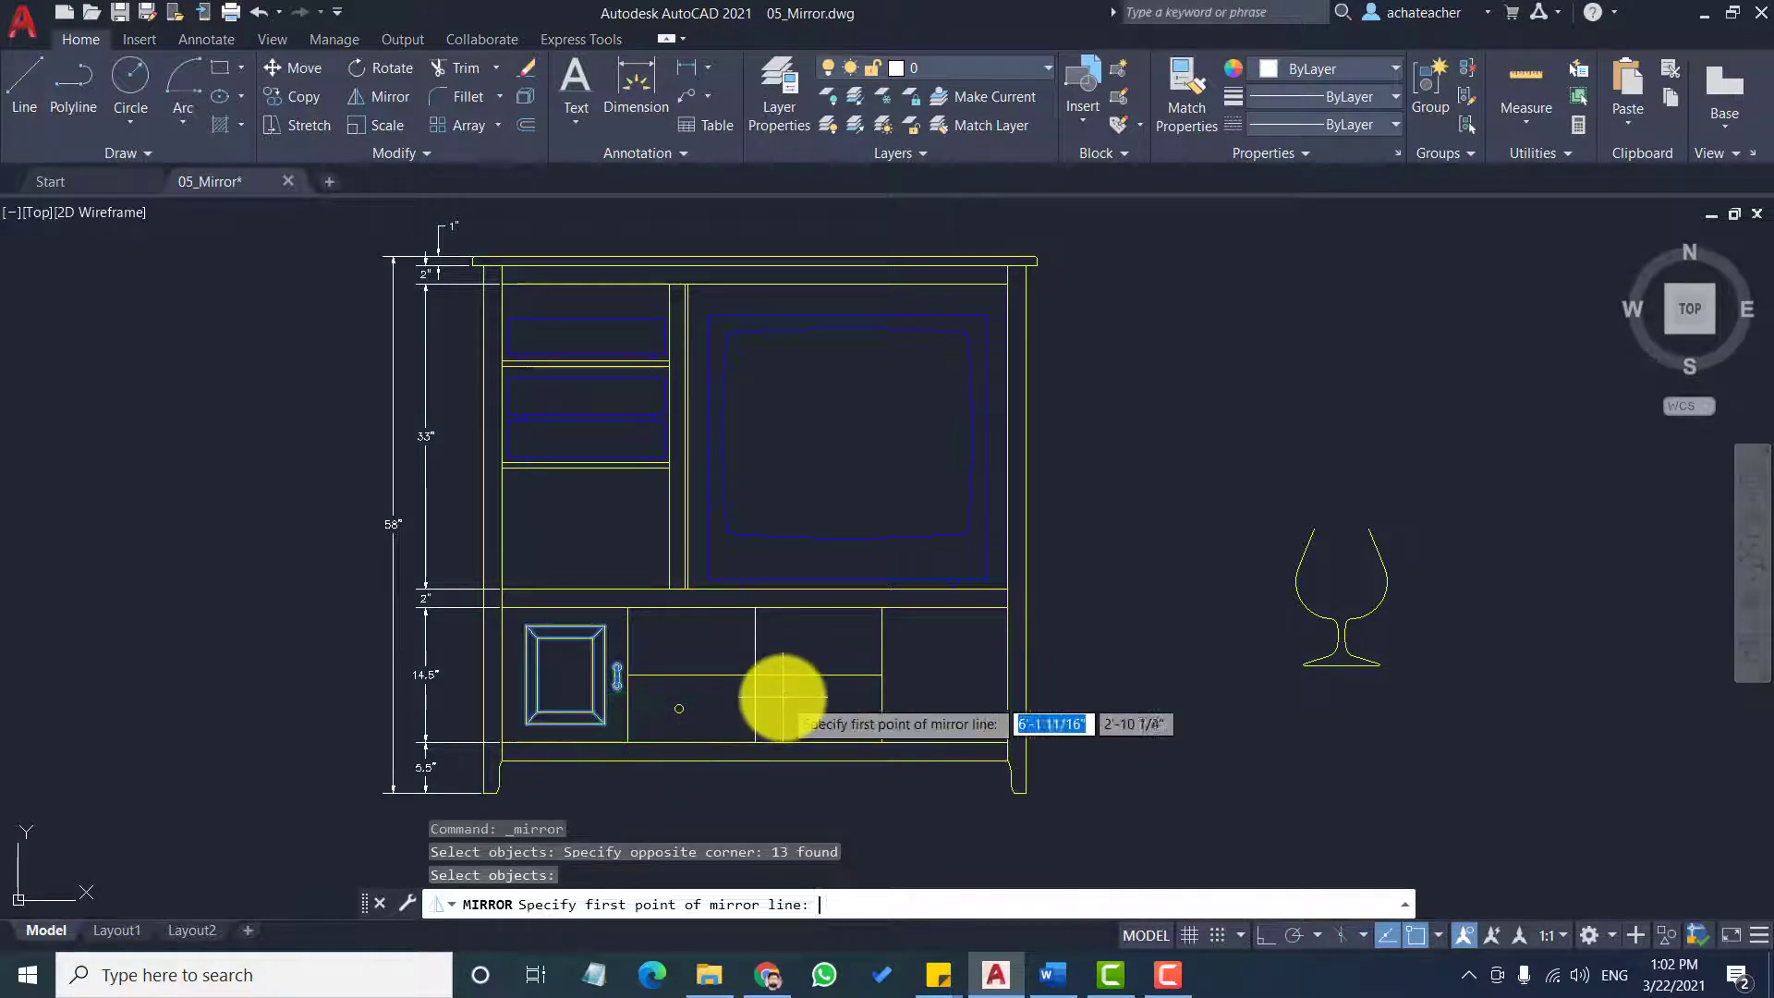
pyautogui.click(753, 607)
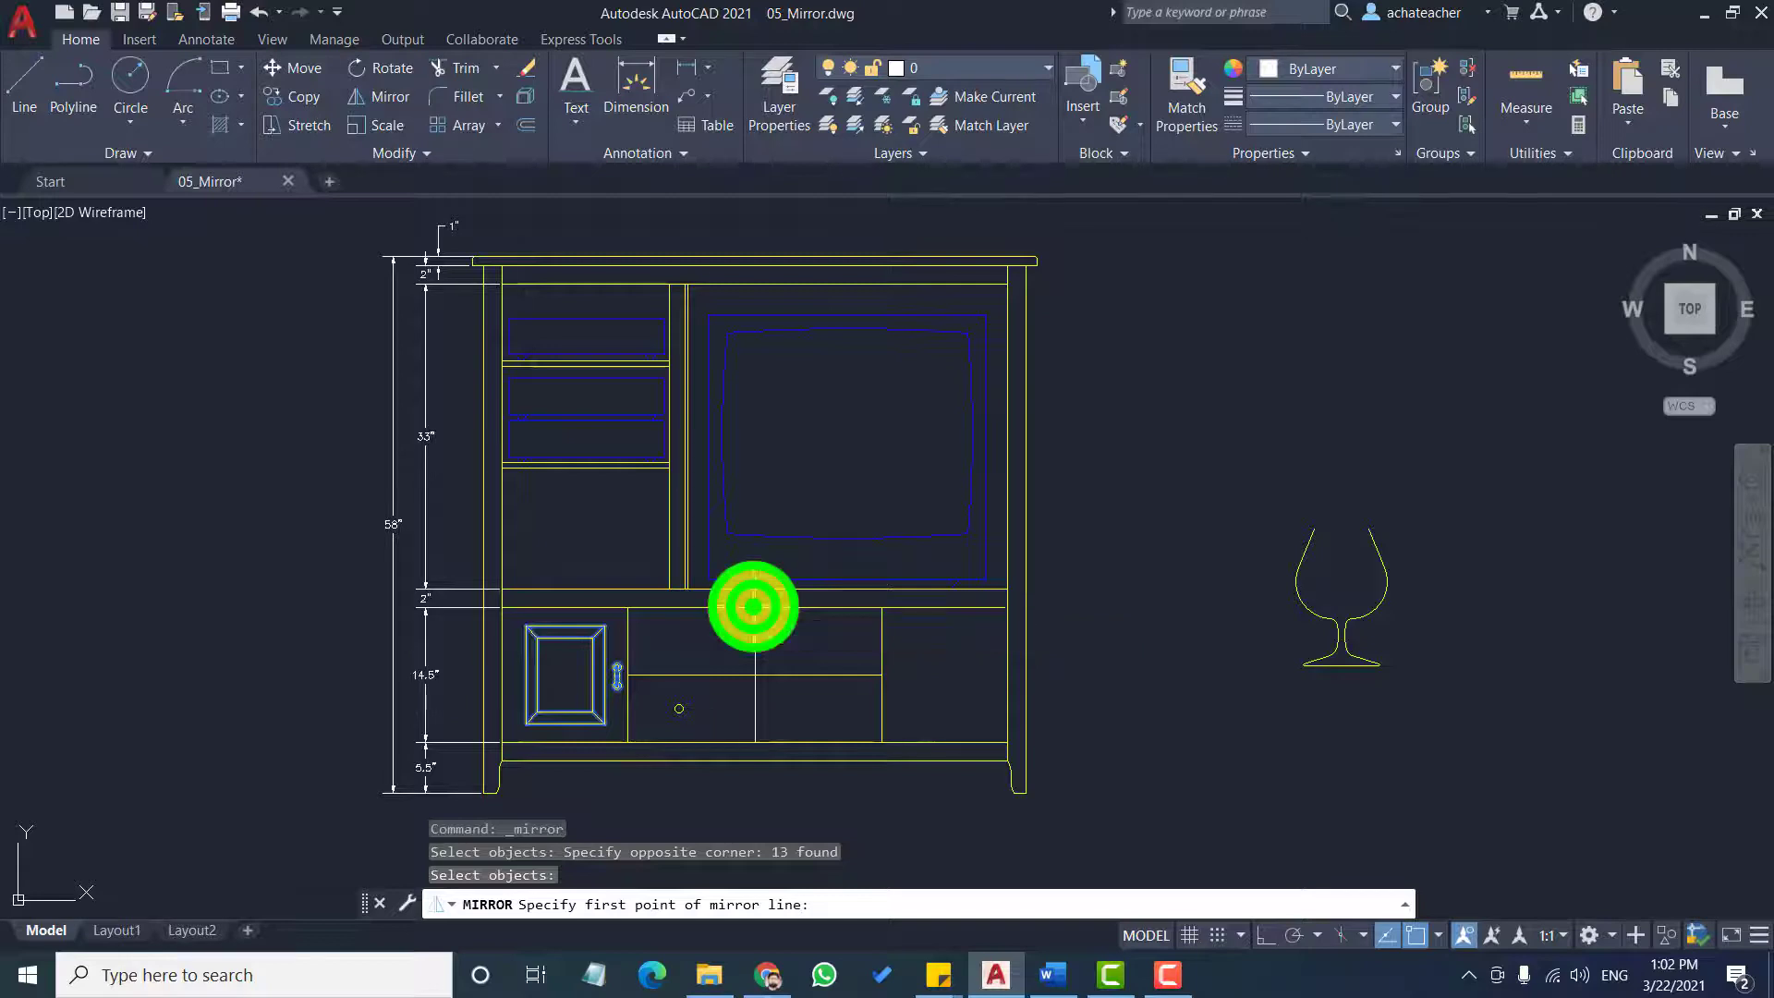
pyautogui.click(760, 741)
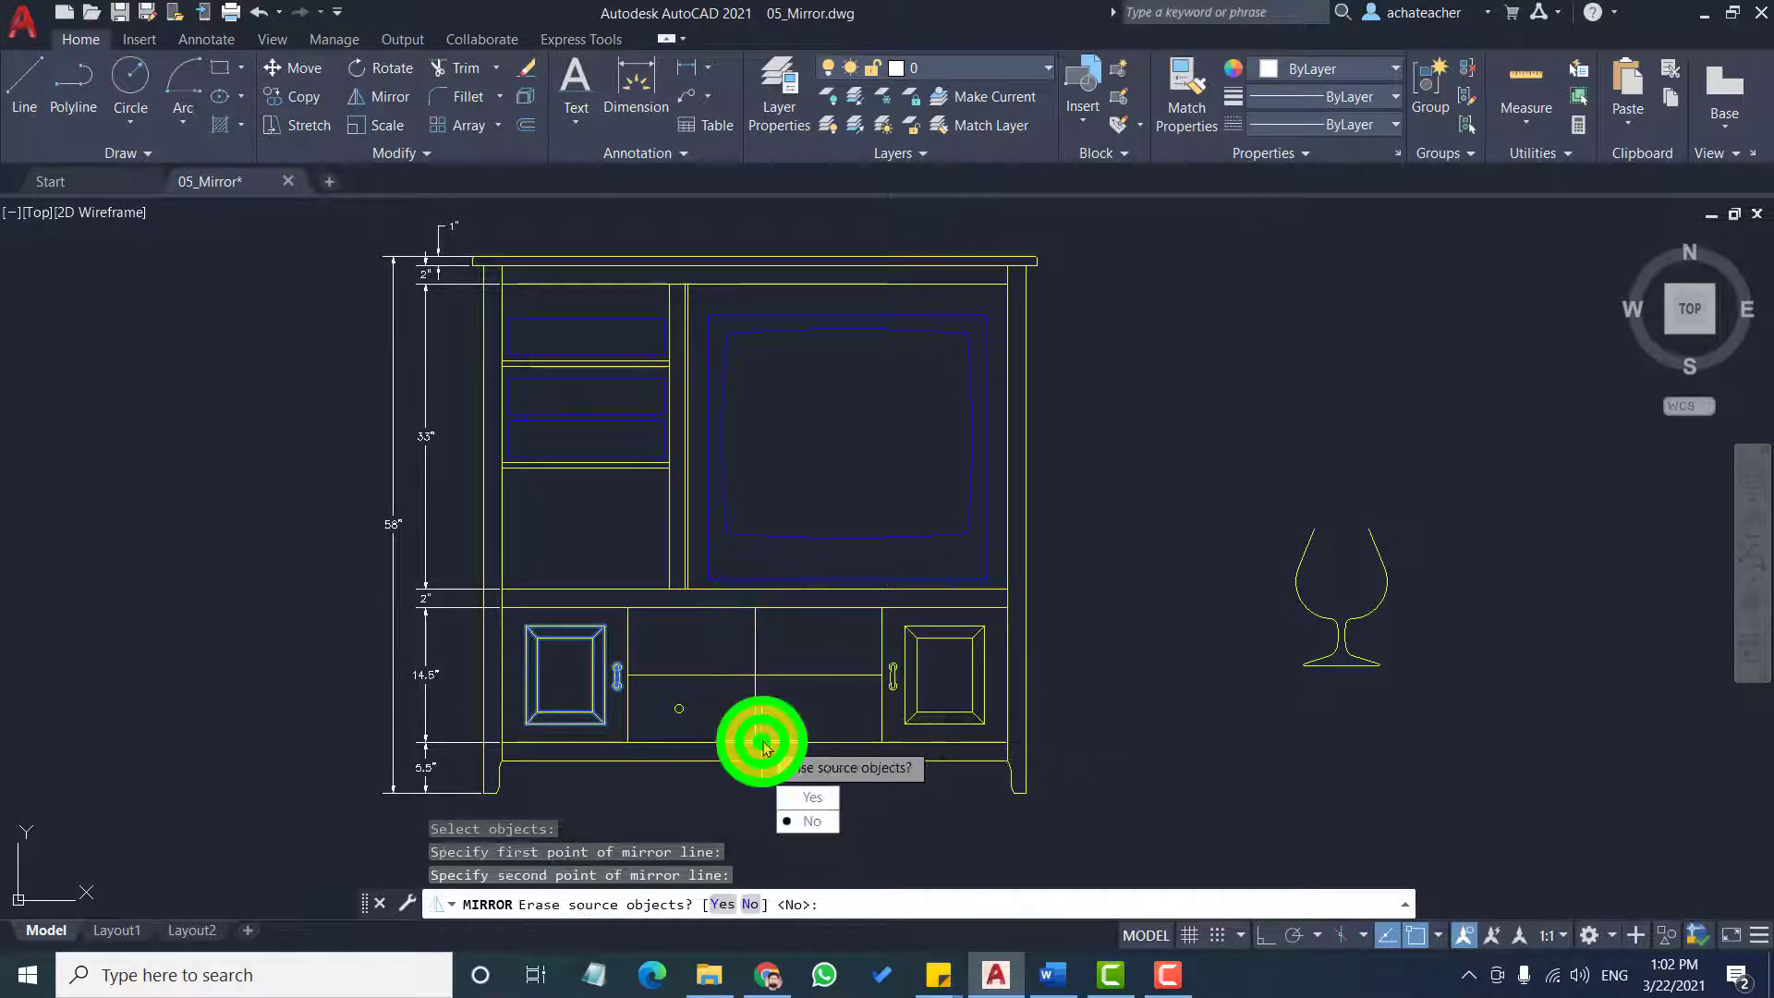
pyautogui.click(812, 821)
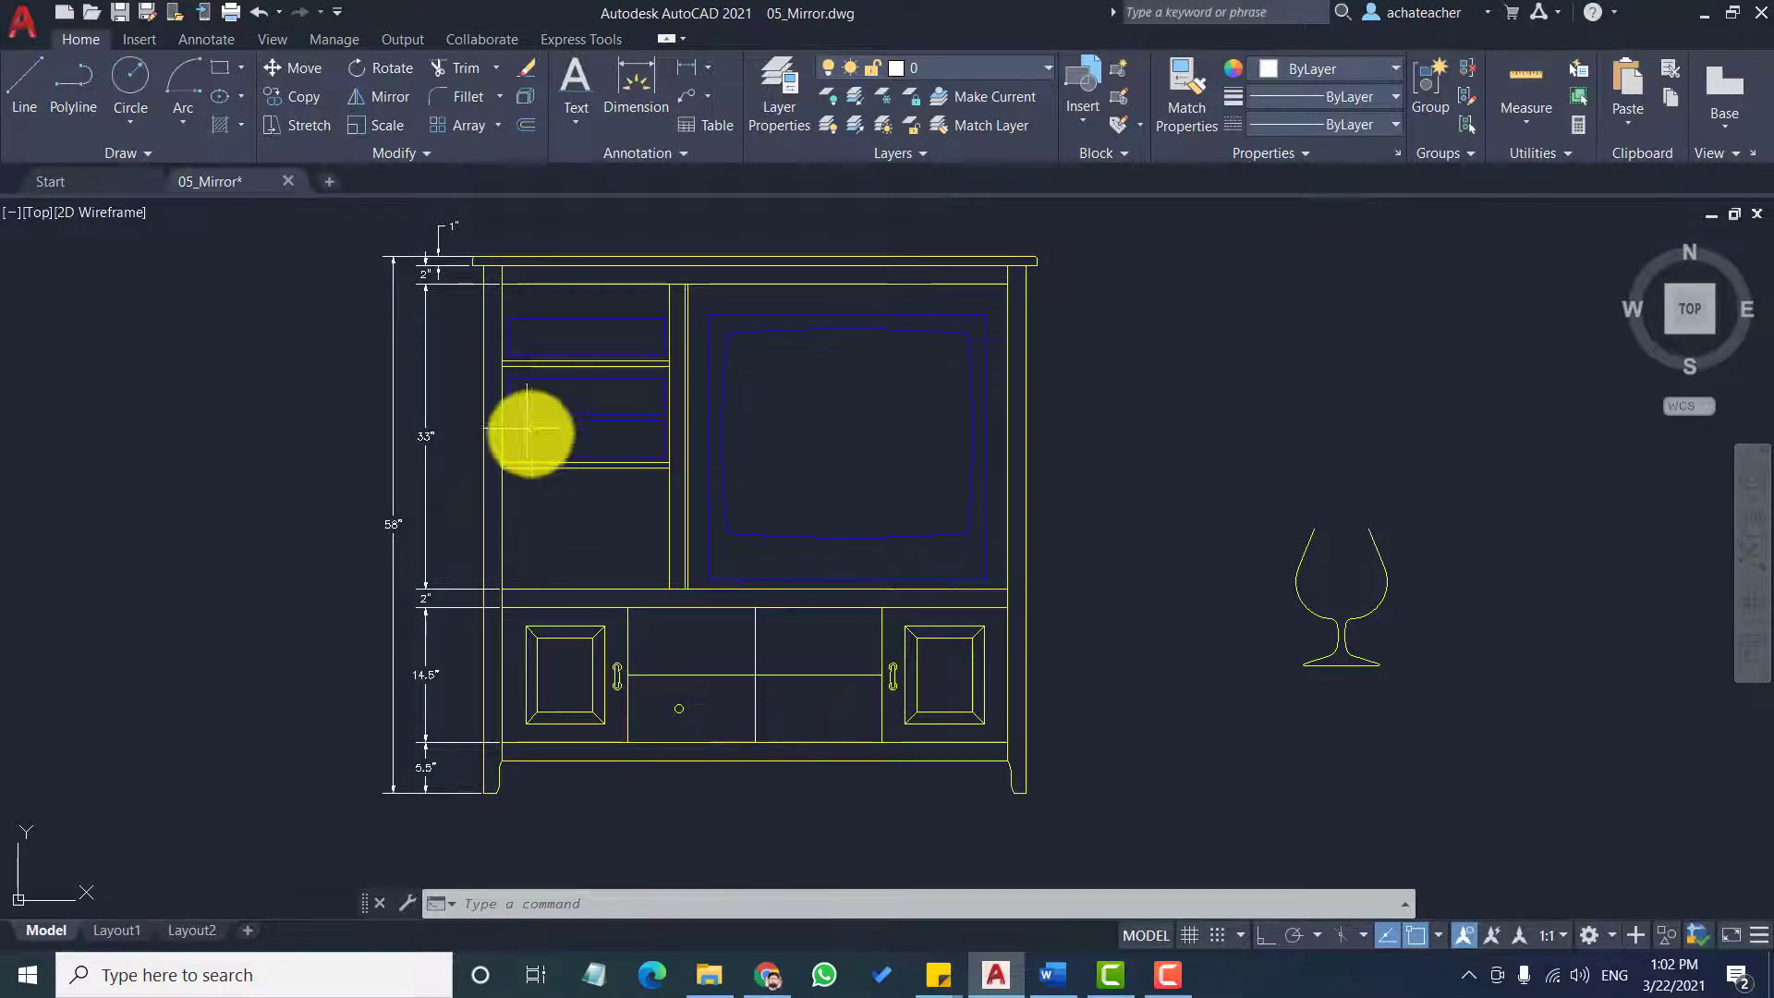
# Mirror the lower drawer's round knob about the vertical centre line, keeping the original knob.
pyautogui.click(373, 92)
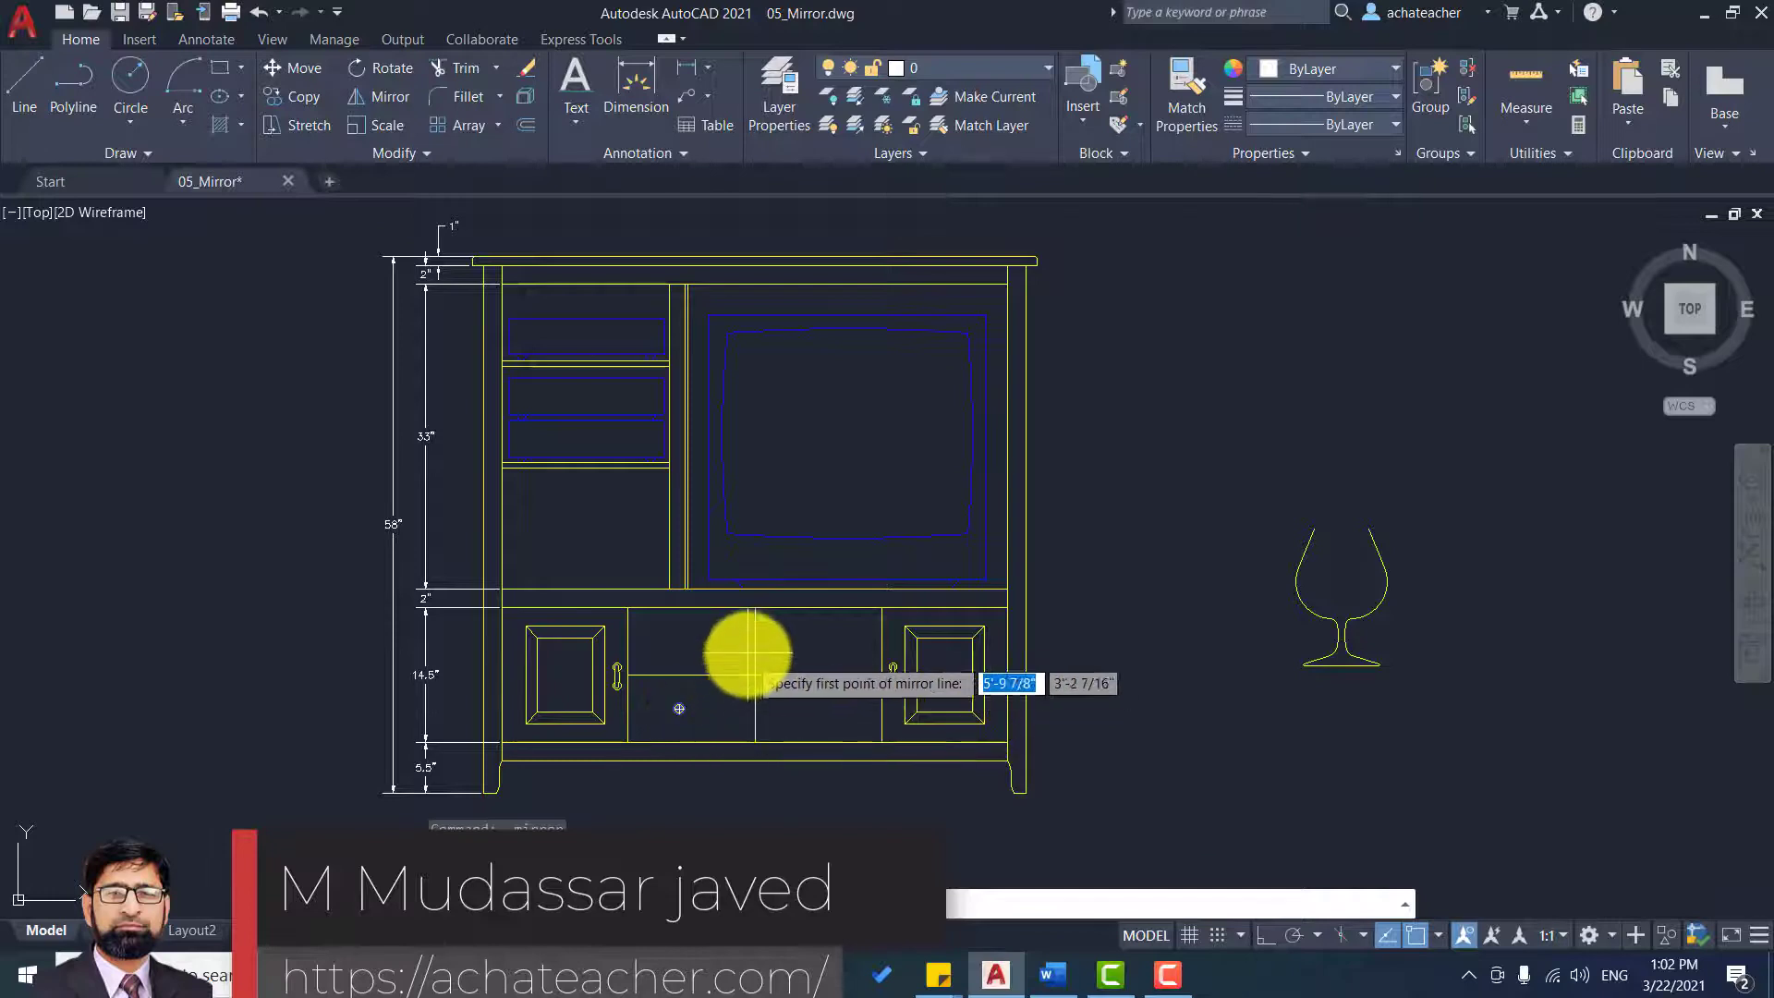
pyautogui.click(754, 609)
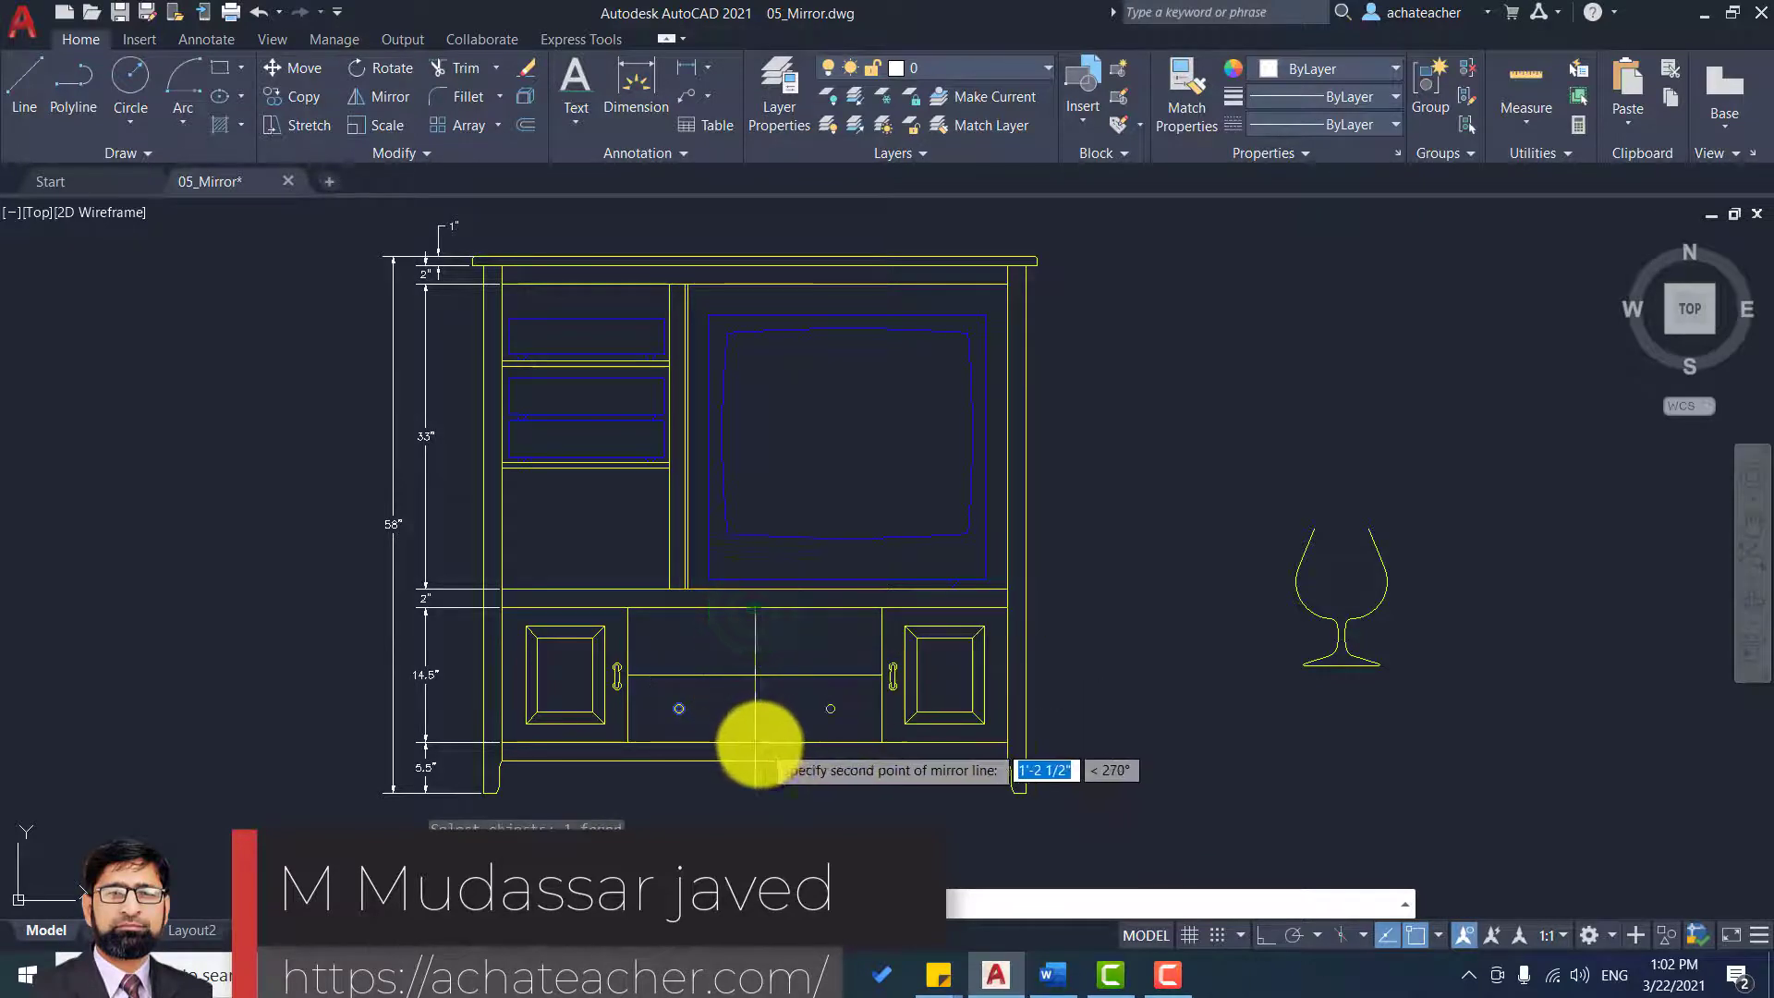
pyautogui.click(800, 822)
pyautogui.press('Return')
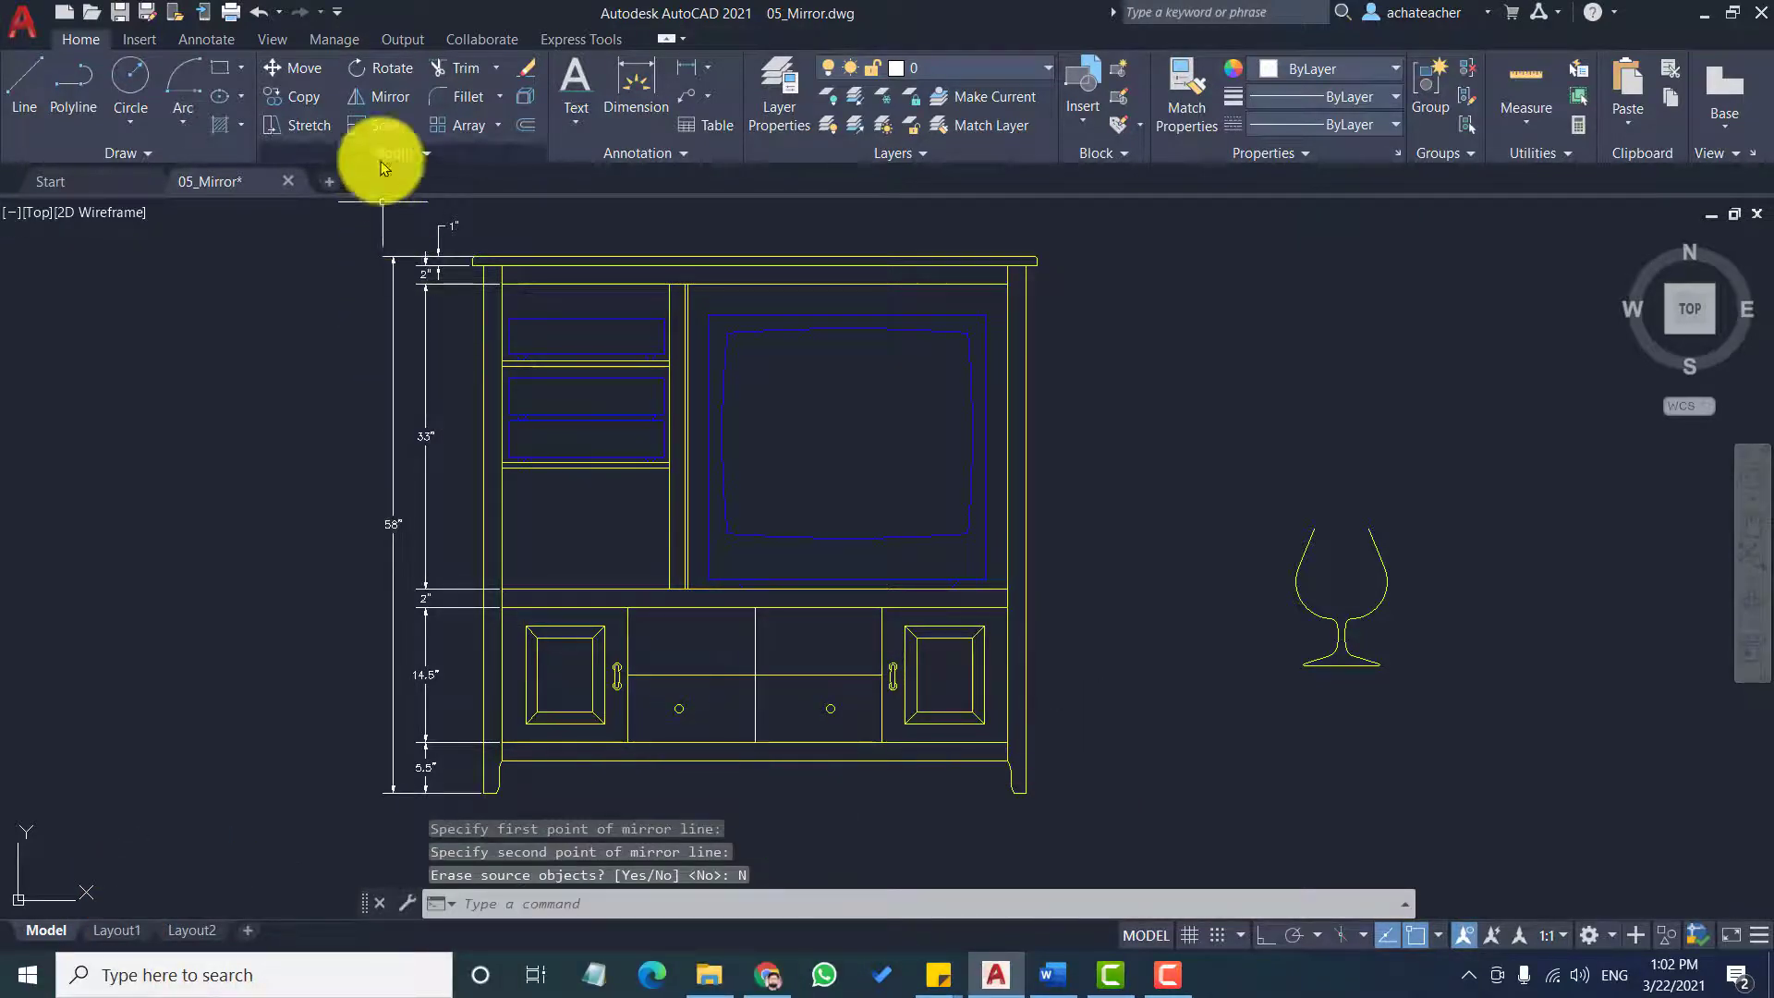
# Mirror both lower drawer knobs upward about the horizontal line dividing the two drawers, keeping the originals.
pyautogui.click(386, 96)
pyautogui.click(651, 692)
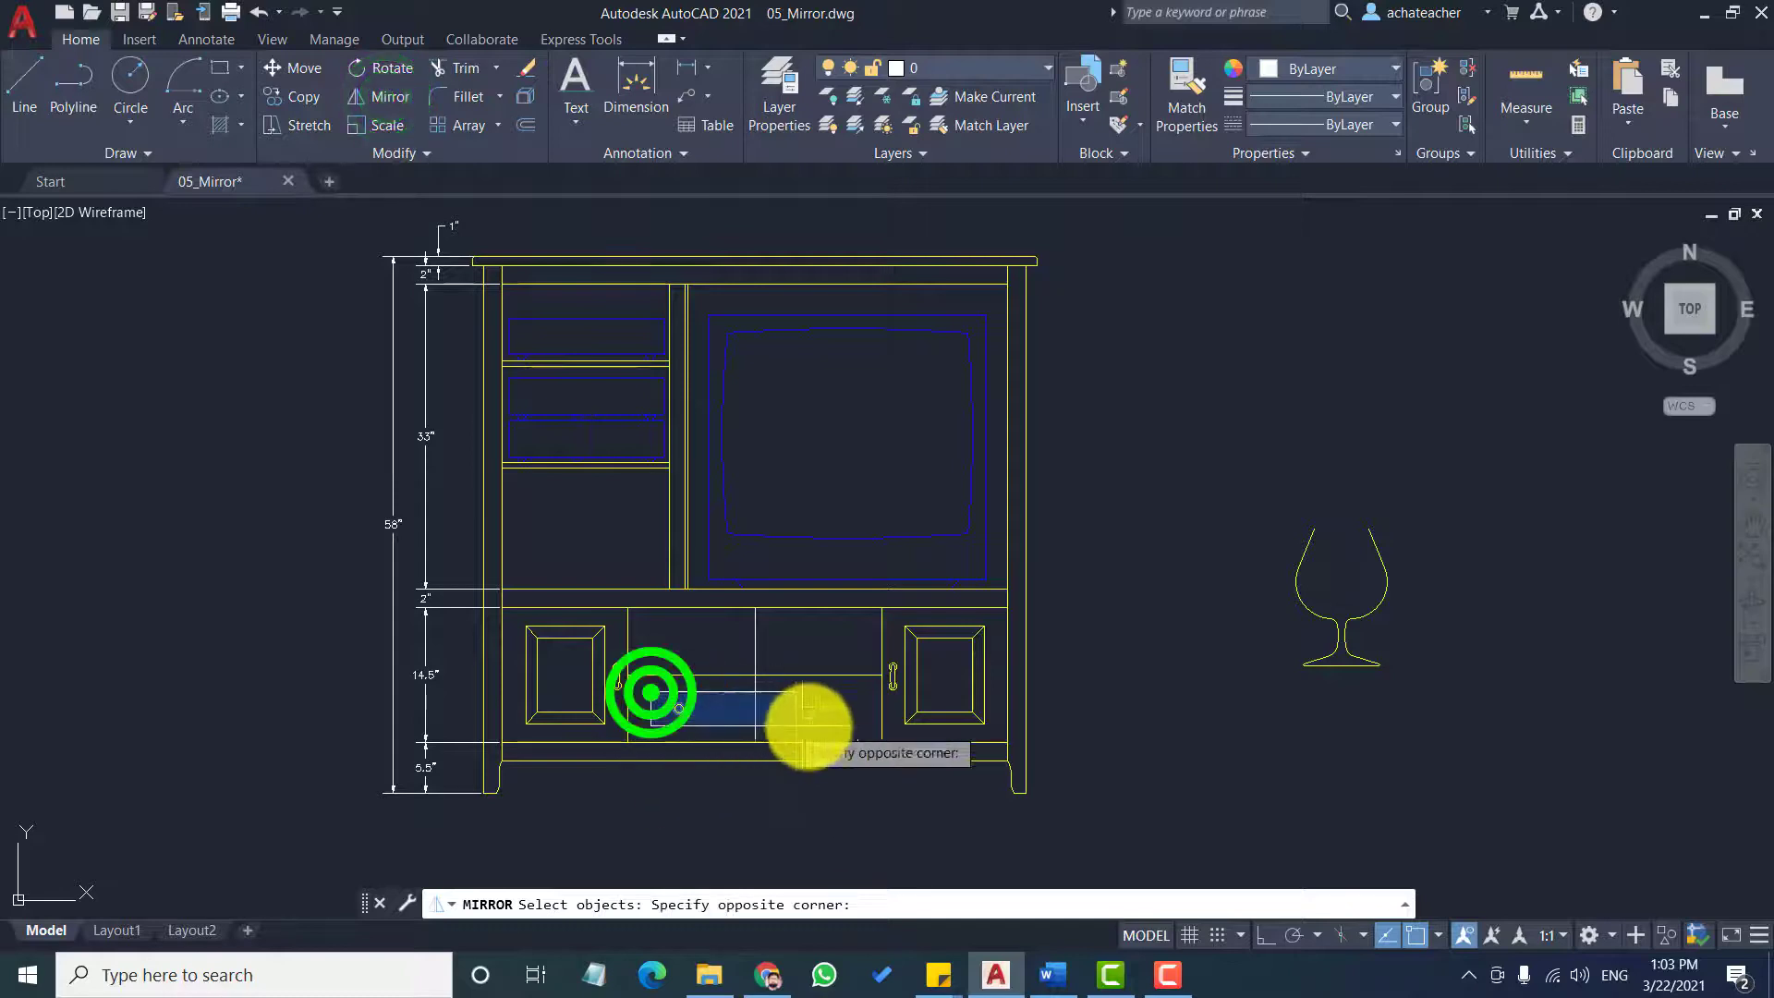
pyautogui.click(851, 723)
pyautogui.press('Return')
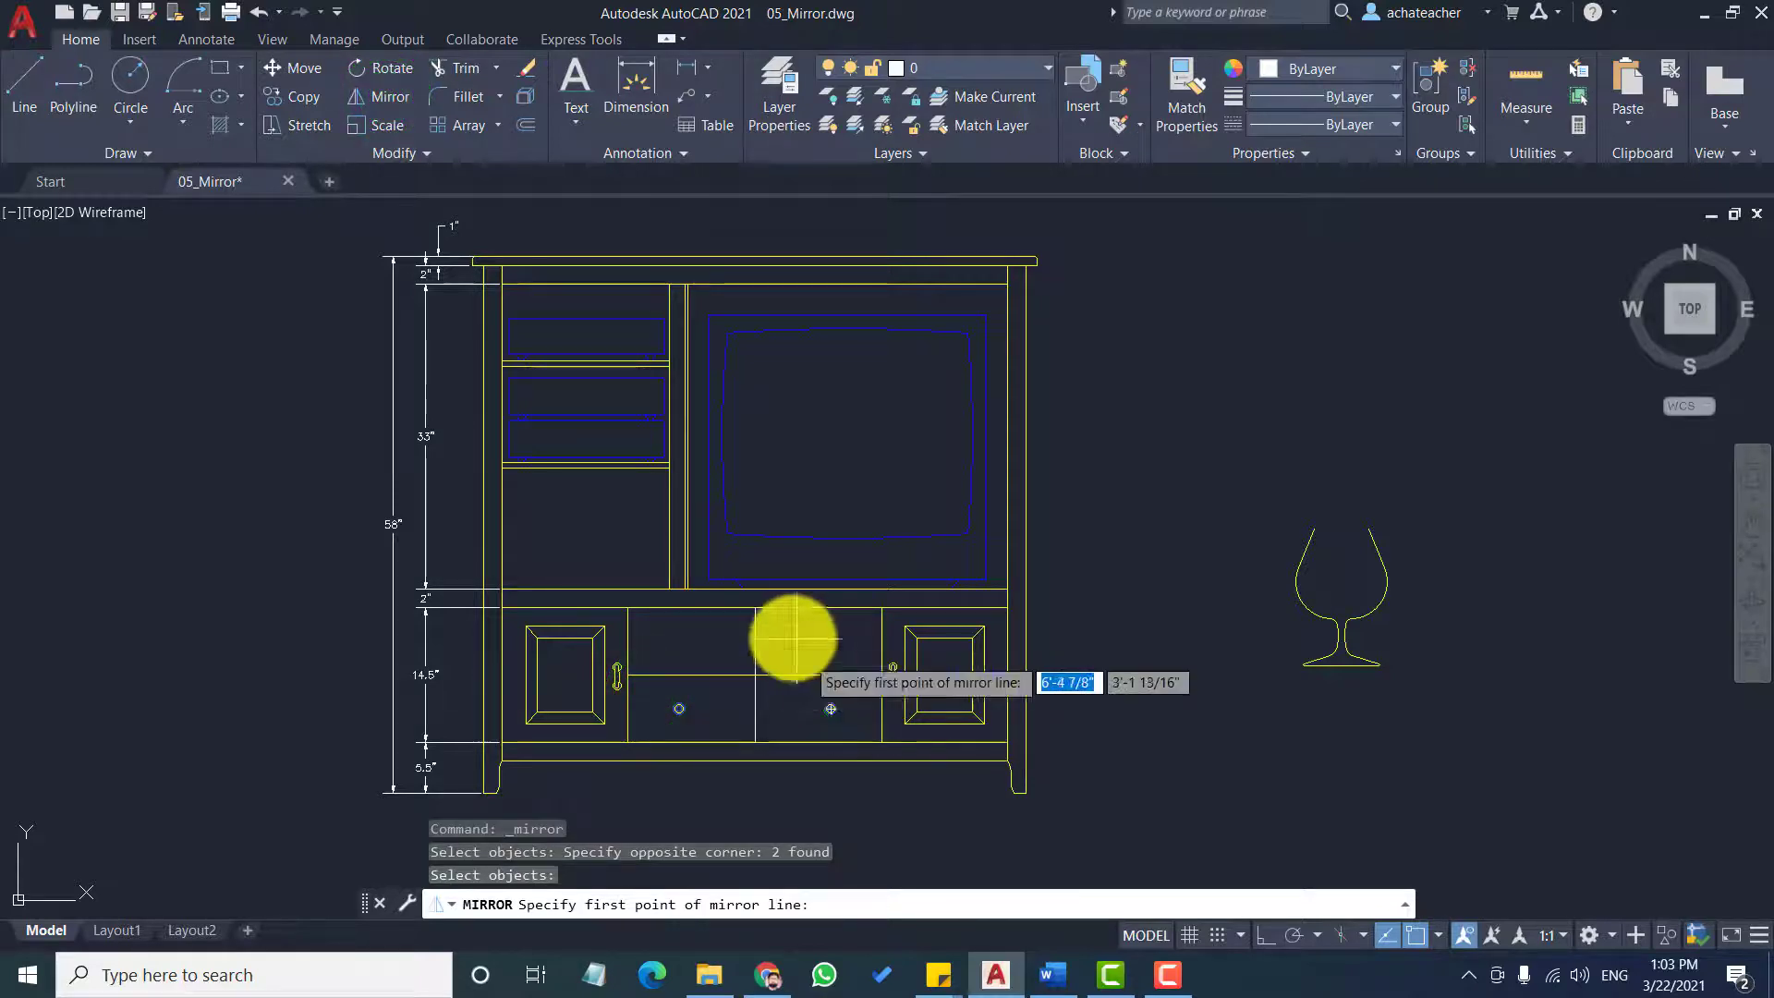
pyautogui.click(634, 677)
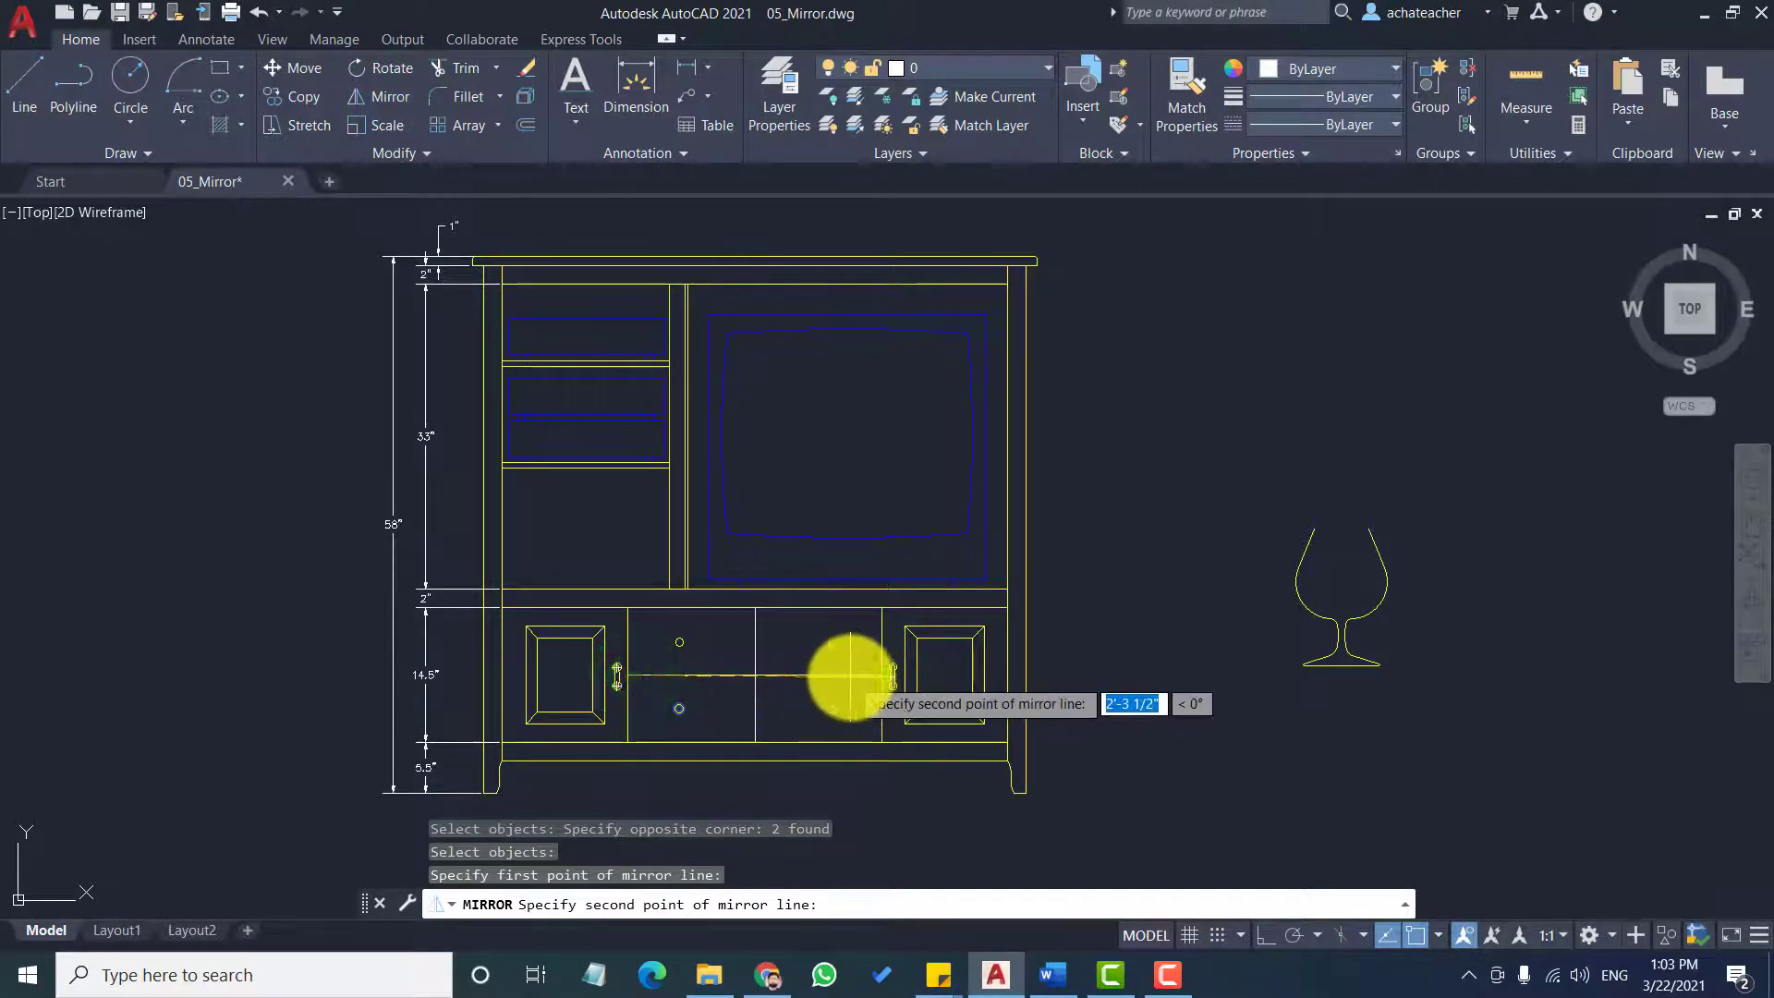
pyautogui.click(879, 676)
pyautogui.press('Return')
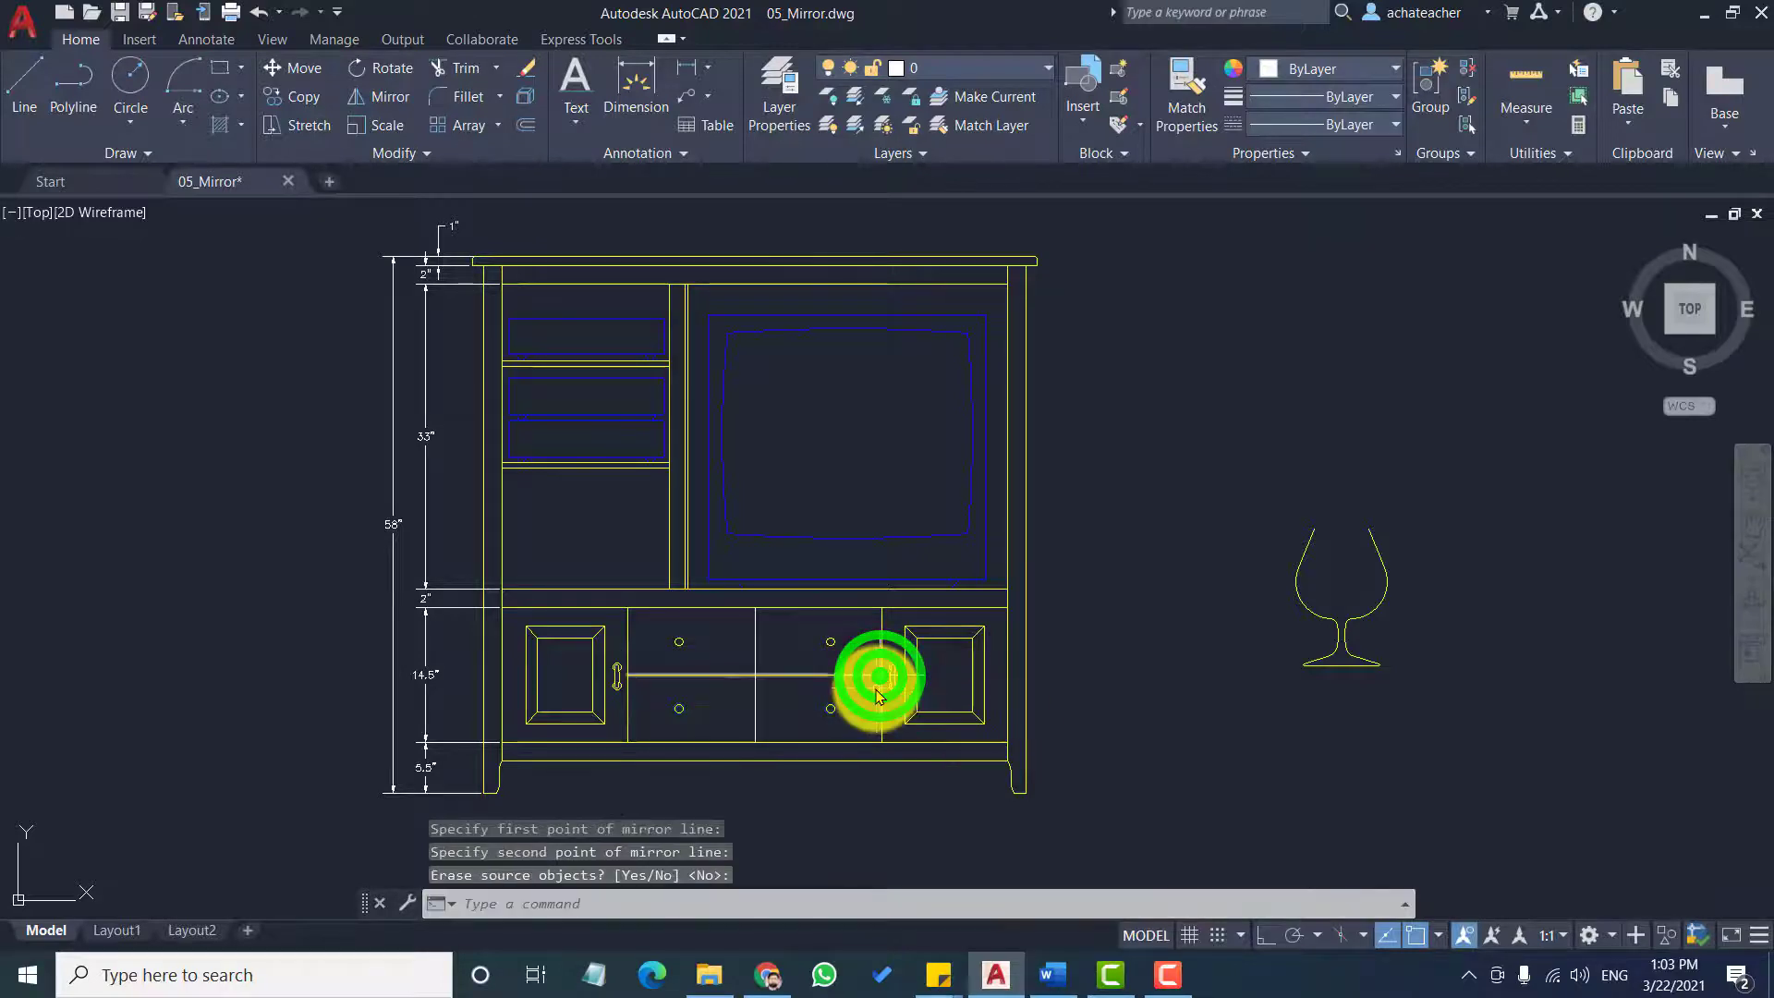
# Erase the vertical centre line from the cabinet's drawer section.
pyautogui.click(755, 649)
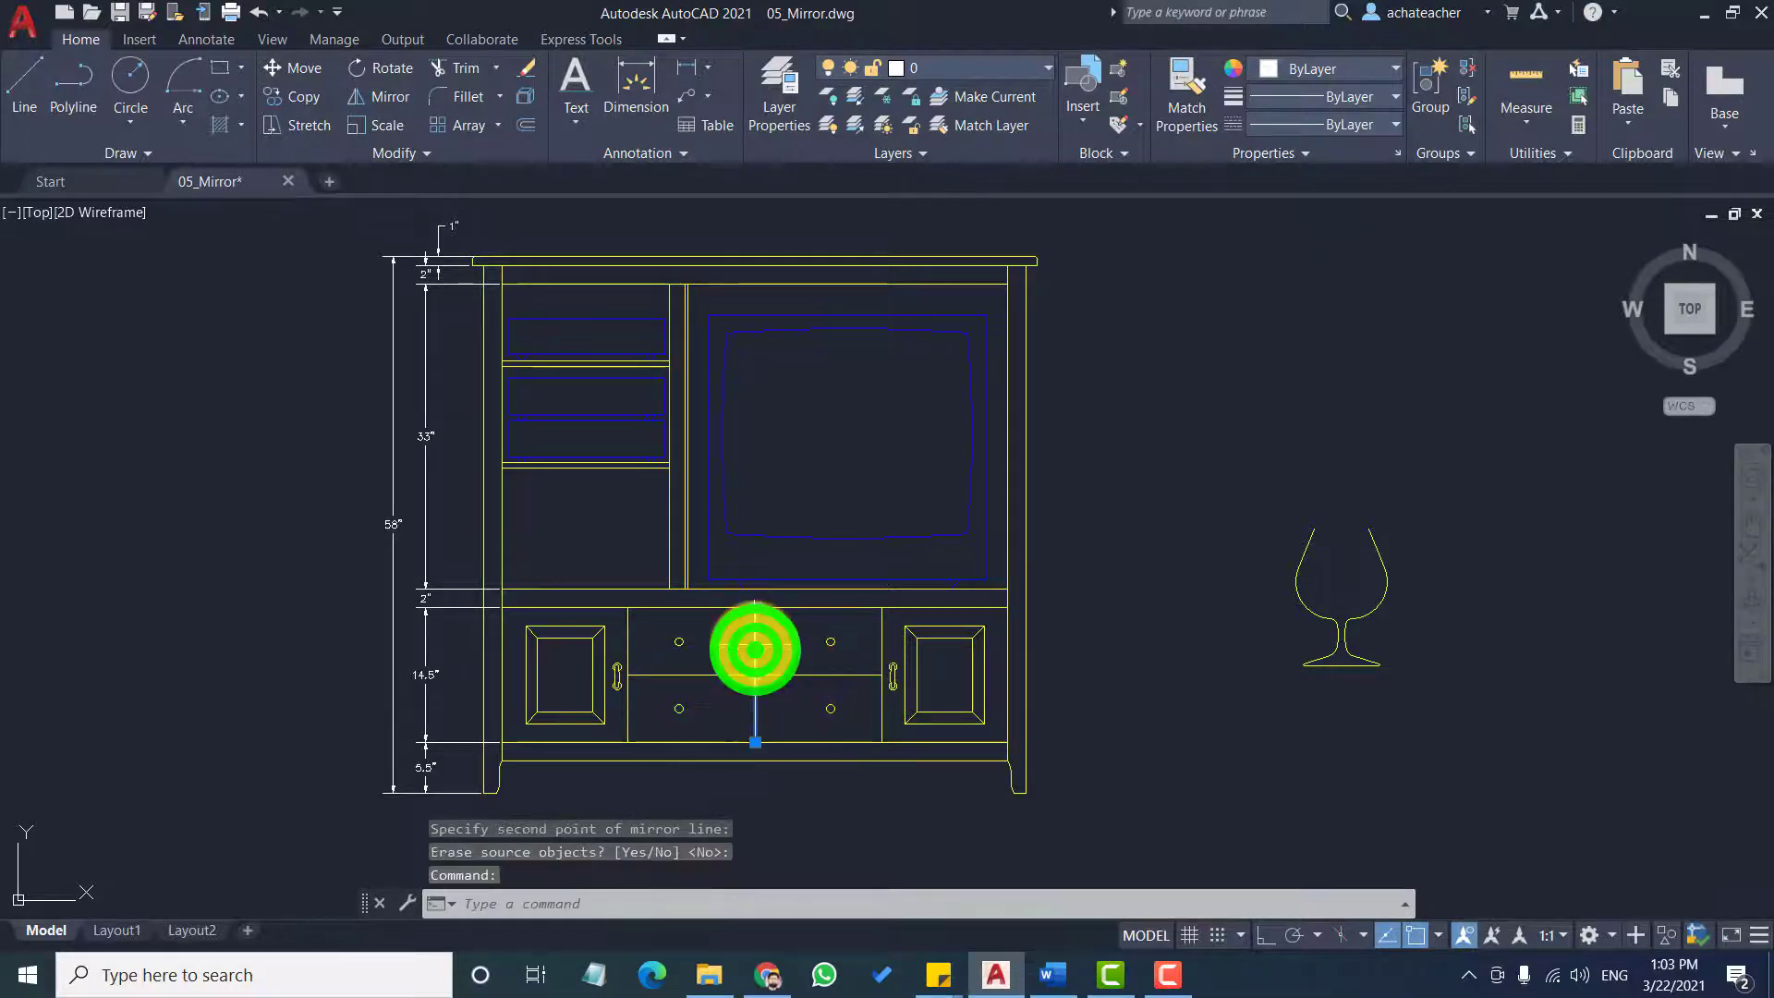
pyautogui.press('Delete')
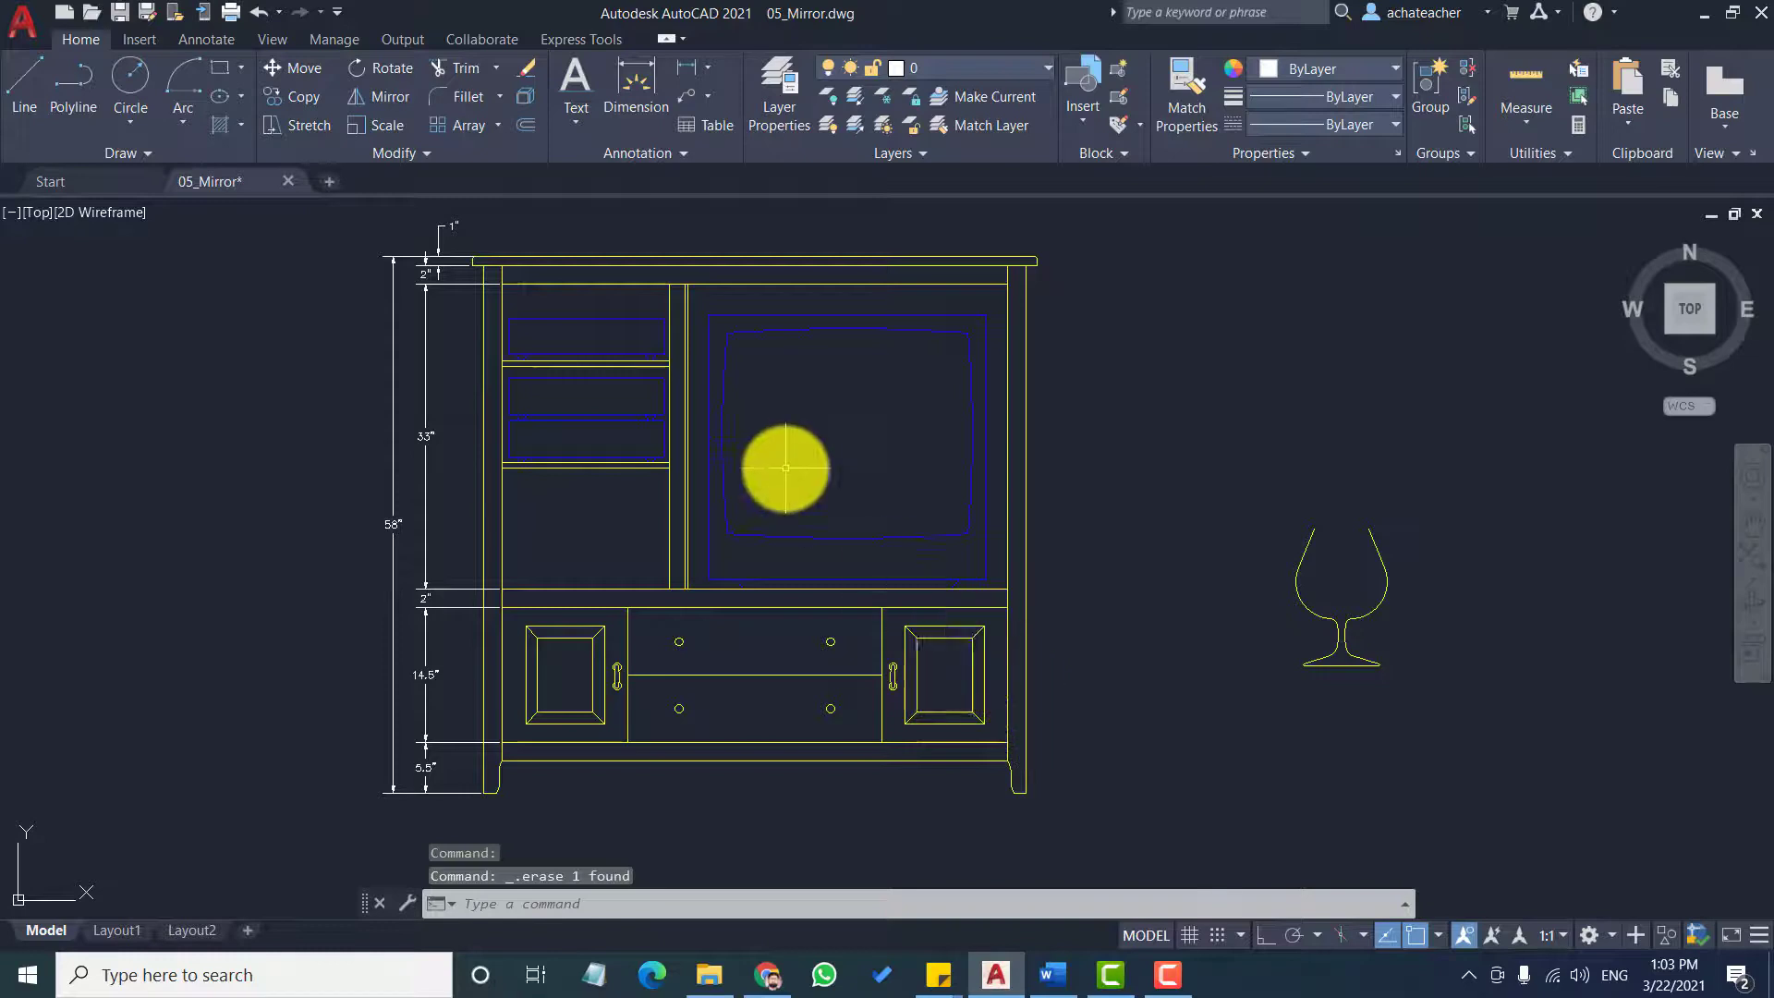
pyautogui.scroll(-2, 784, 460)
pyautogui.scroll(2, 786, 463)
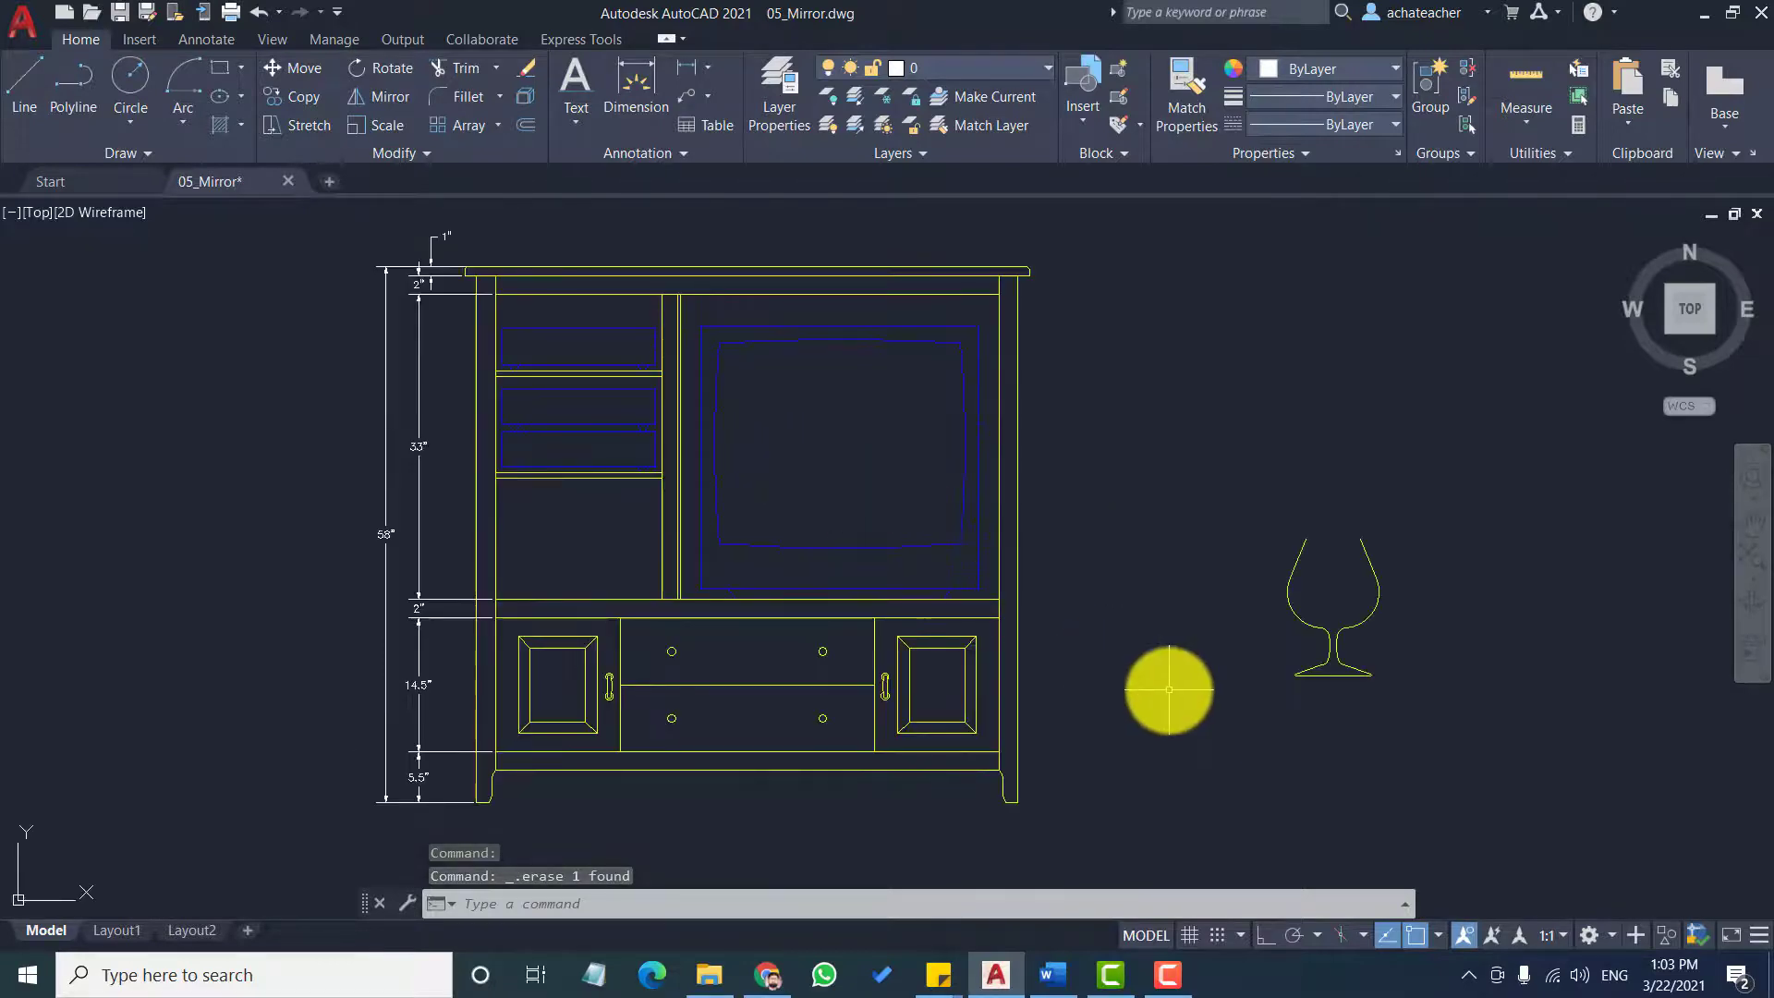